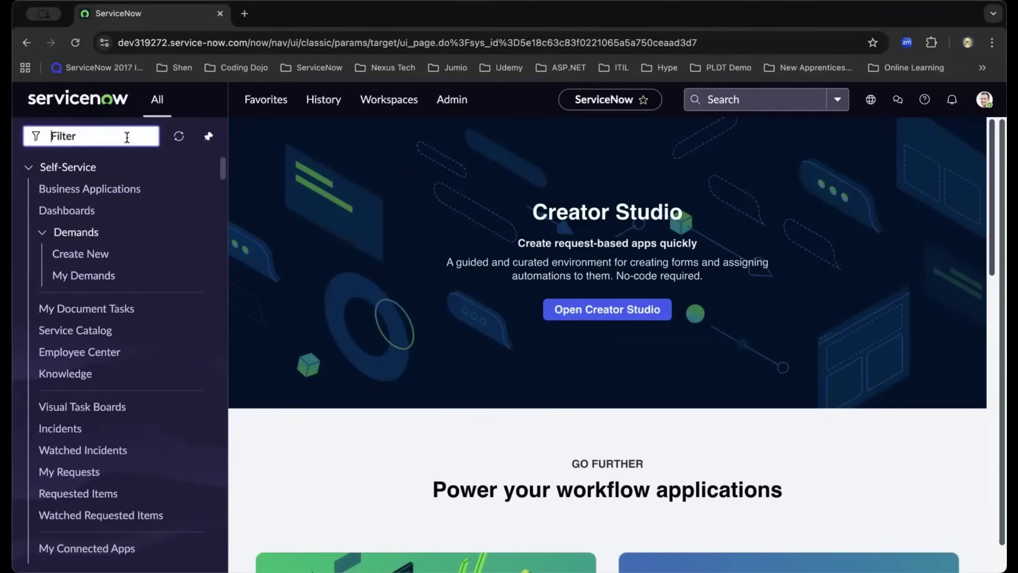
Open the Platform Analytics dashboard library and try the Certified, Owned by me, Shared with me and All filters.
{"action": "type", "text": "platform analyt"}
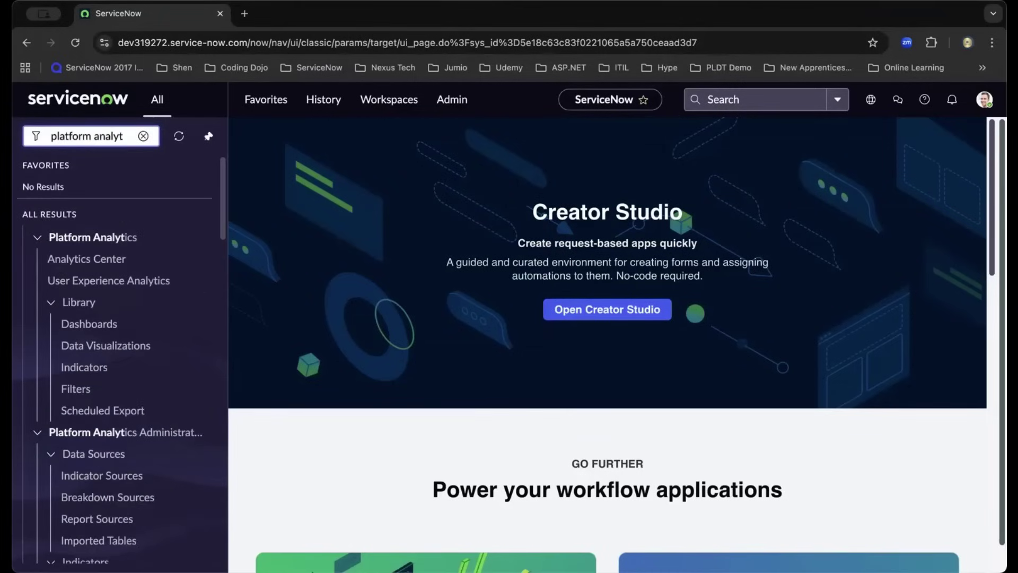
{"action": "left_click", "coordinate": [104, 329]}
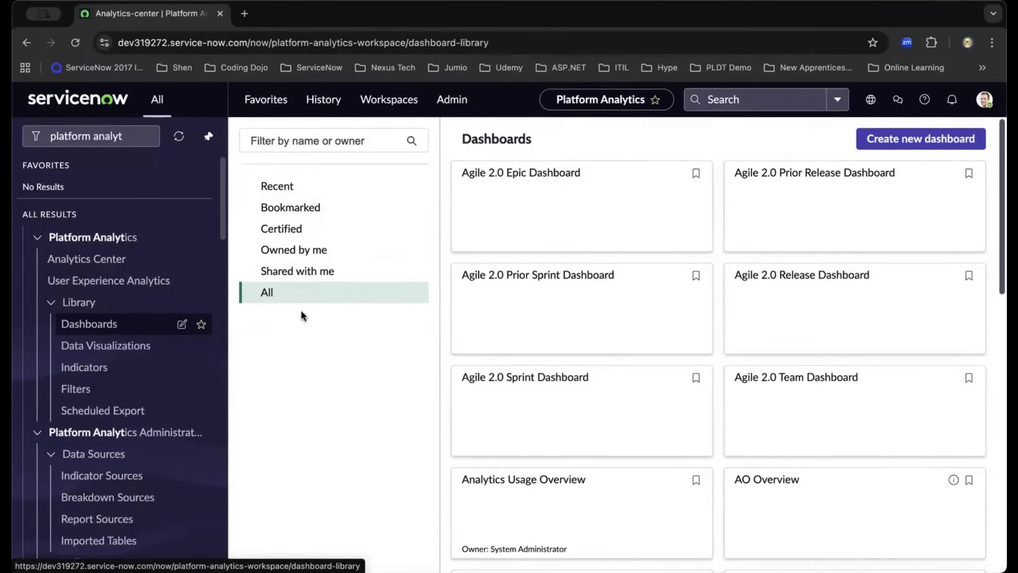
{"action": "left_click", "coordinate": [288, 229]}
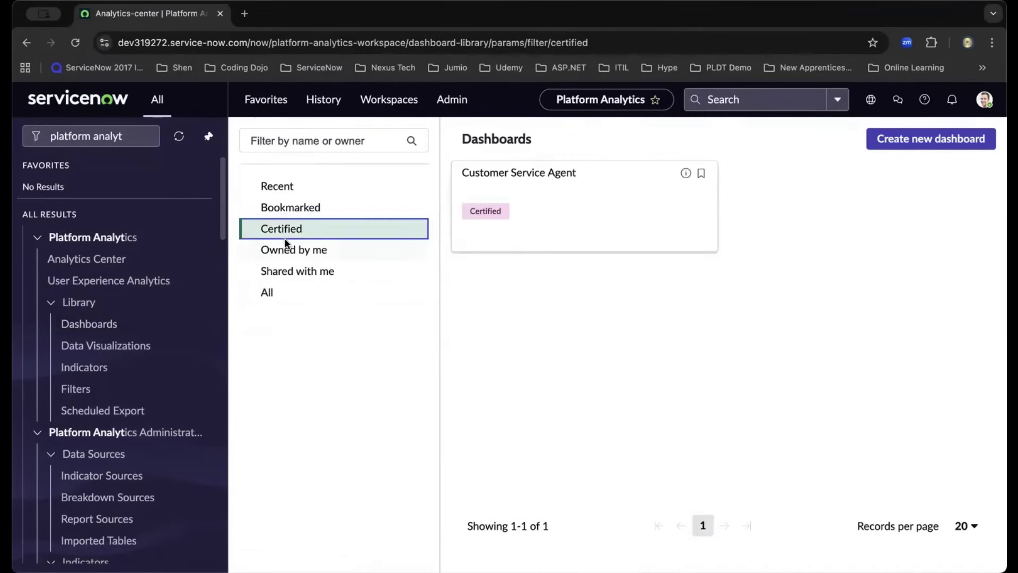
{"action": "left_click", "coordinate": [282, 253]}
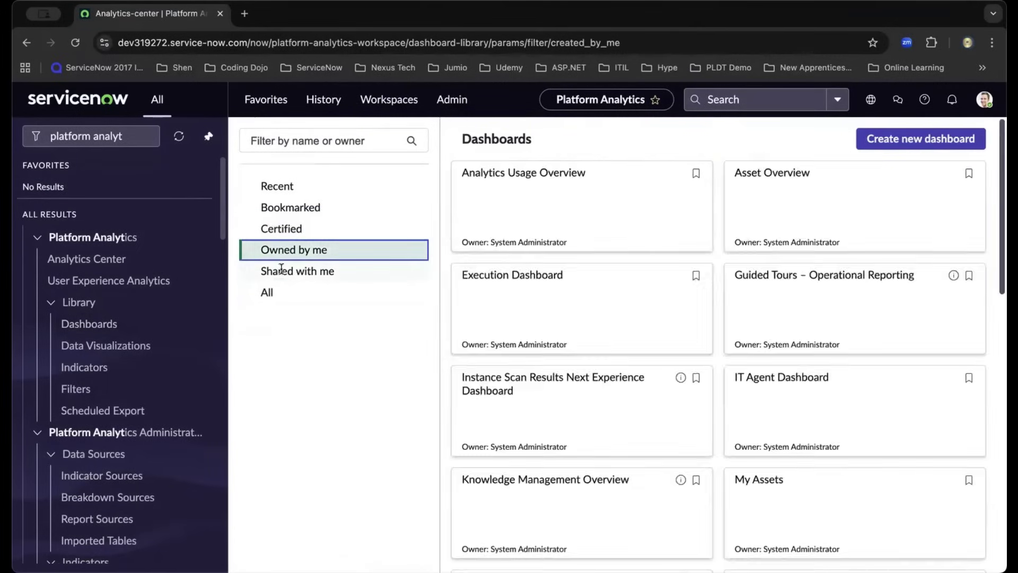
{"action": "left_click", "coordinate": [281, 271]}
{"action": "left_click", "coordinate": [270, 292]}
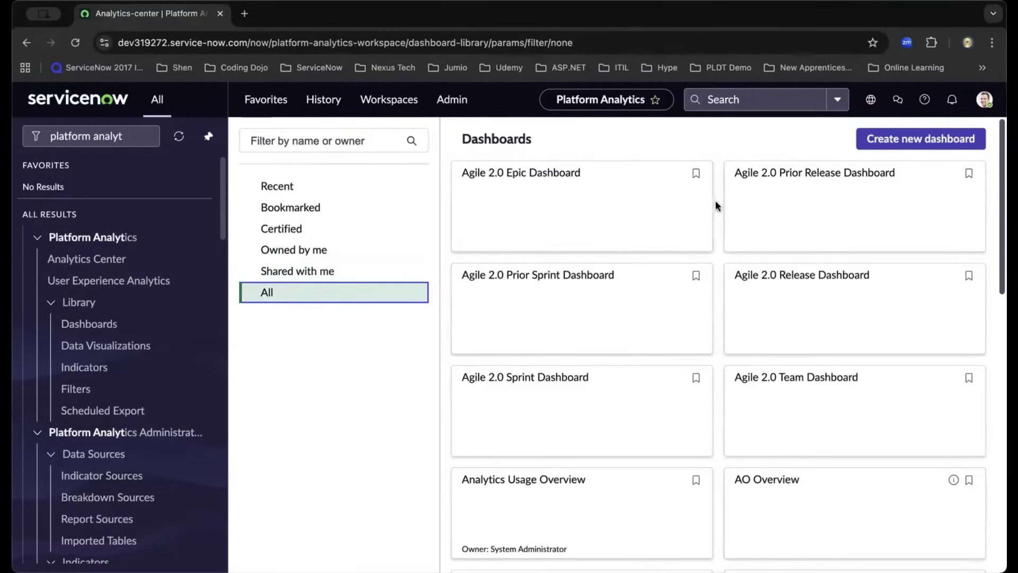
Create an in-line-editor dashboard named 'Incident Management Demo DB', reusing that name as its description.
{"action": "left_click", "coordinate": [898, 143]}
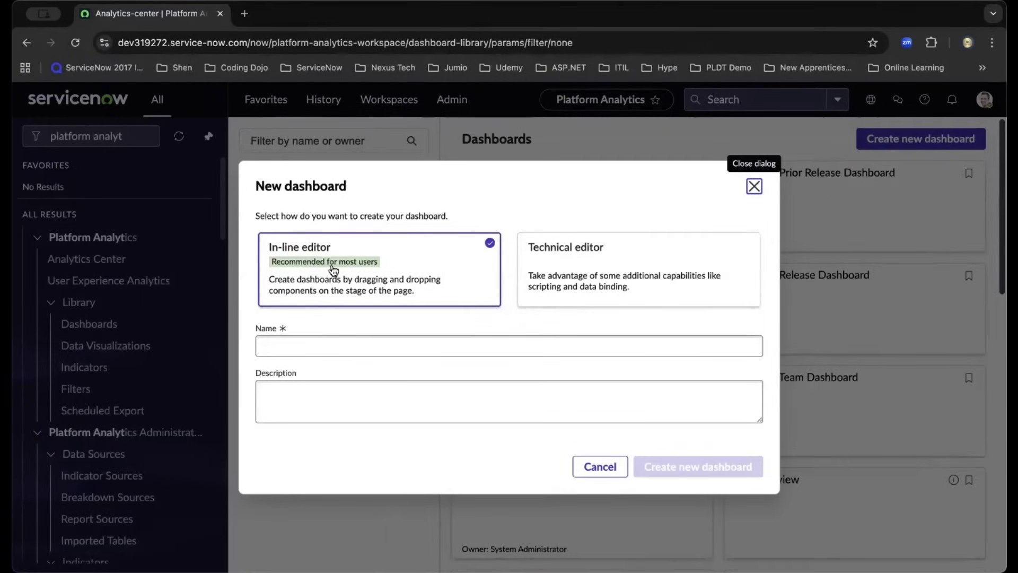
{"action": "left_click", "coordinate": [330, 347]}
{"action": "type", "text": "Incident Manage"}
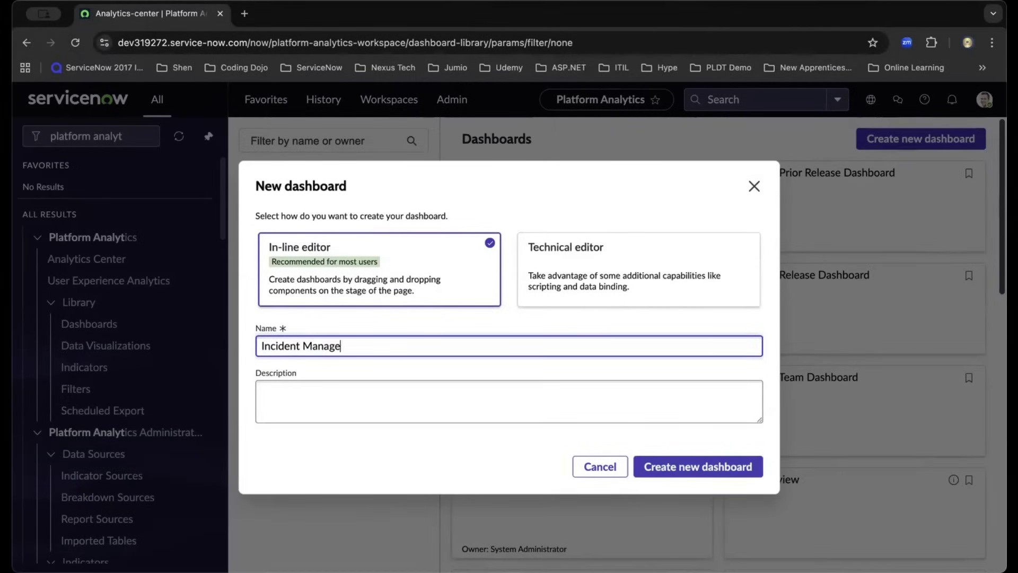
{"action": "type", "text": "ment Demo DB"}
{"action": "left_click", "coordinate": [353, 400]}
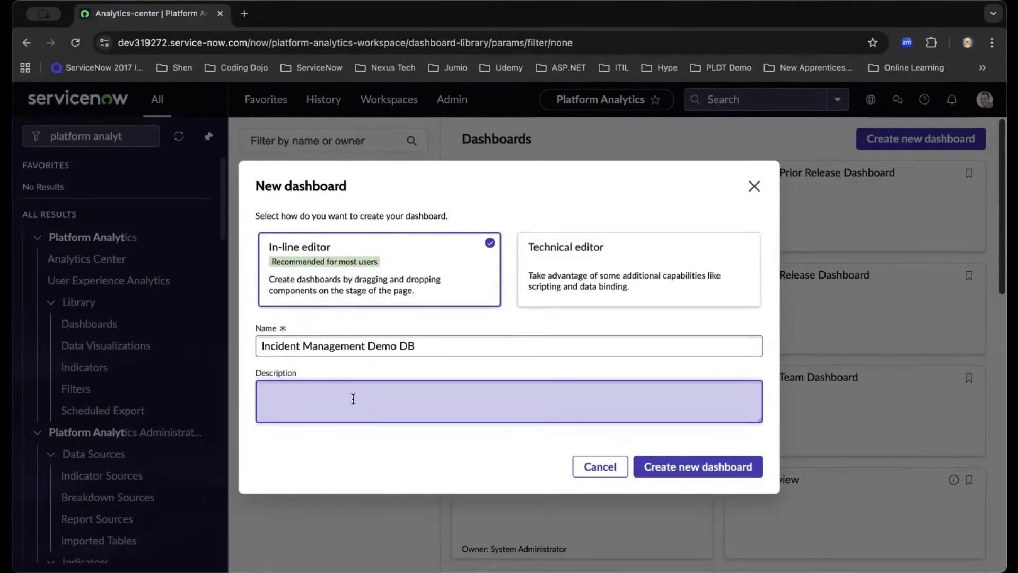
{"action": "left_click", "coordinate": [443, 346]}
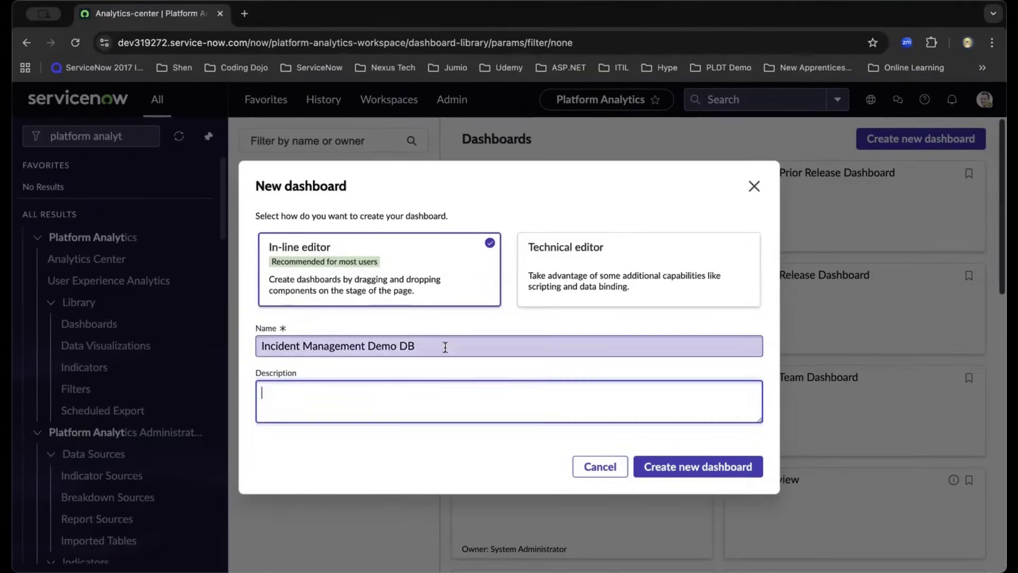
{"action": "left_click_drag", "start_coordinate": [431, 344], "coordinate": [133, 334]}
{"action": "key", "text": "ctrl+c"}
{"action": "left_click", "coordinate": [280, 388]}
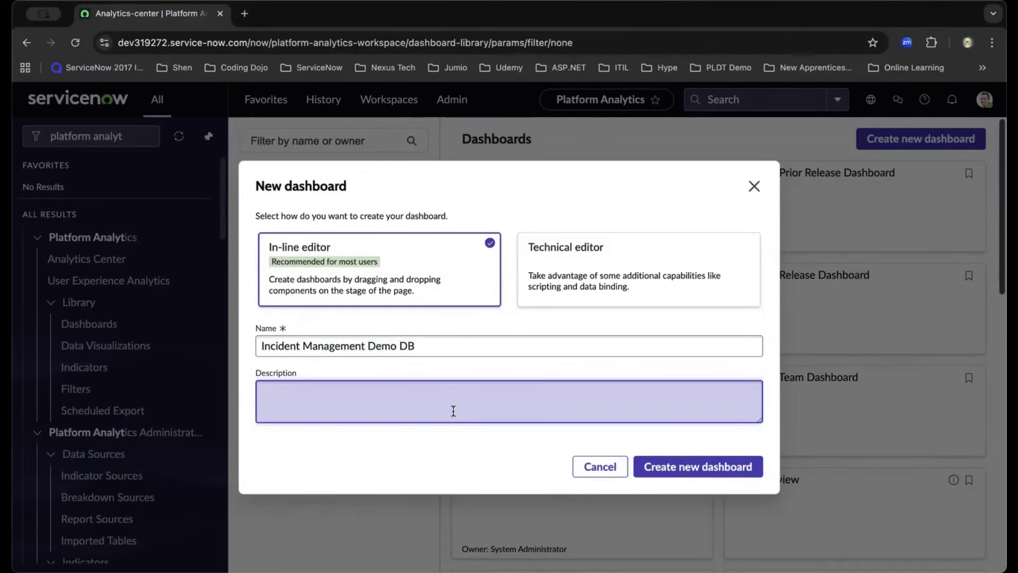
{"action": "key", "text": "ctrl+v"}
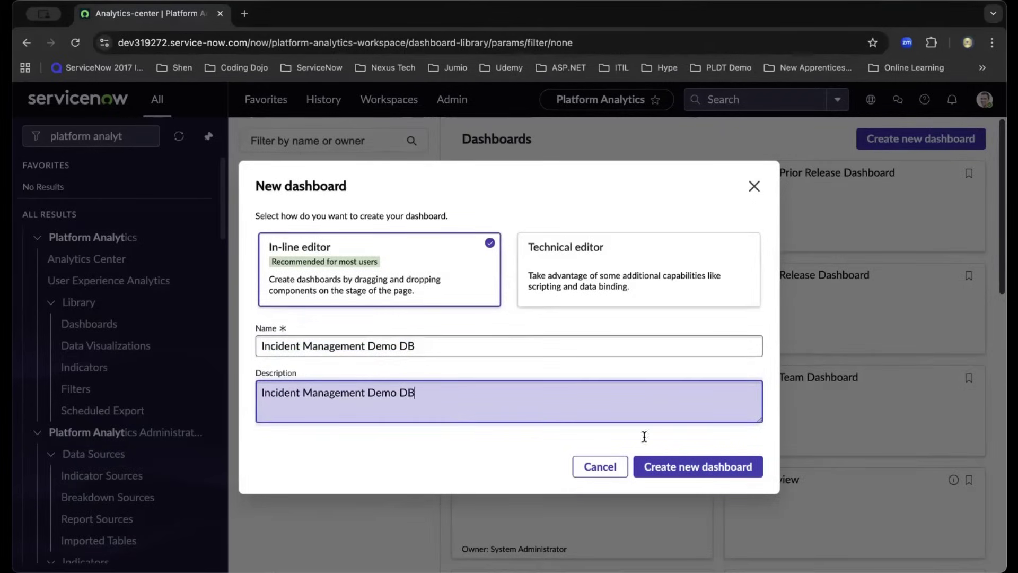
{"action": "left_click", "coordinate": [709, 472]}
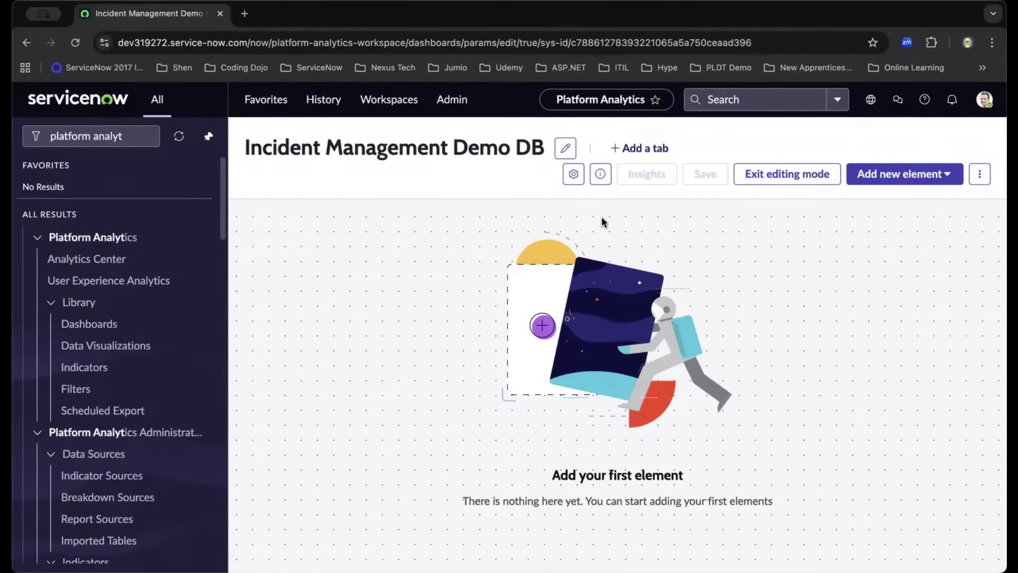
Add tabs to the dashboard and rename the first tab to 'Overview'.
{"action": "left_click", "coordinate": [656, 151]}
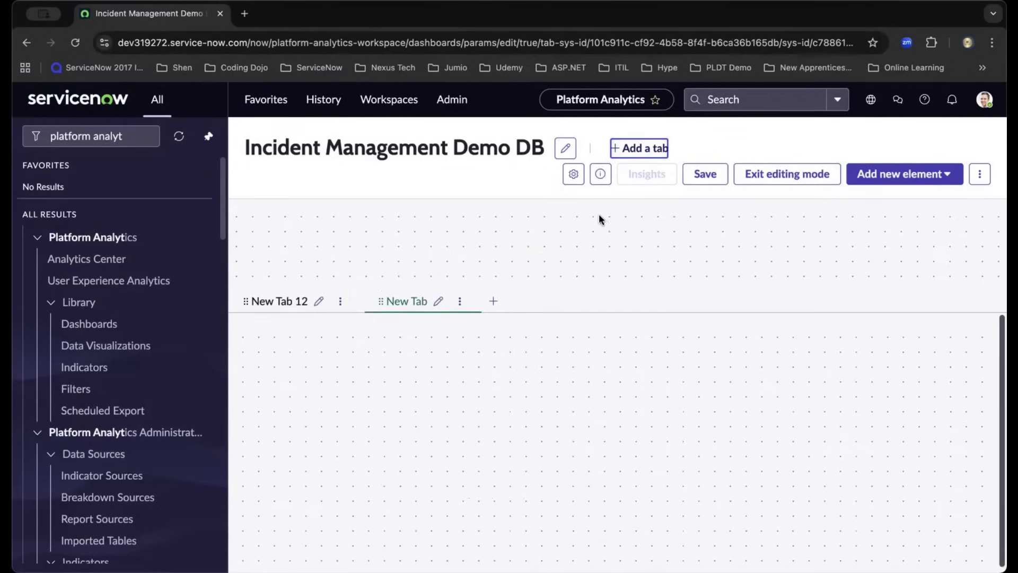
{"action": "left_click", "coordinate": [320, 303]}
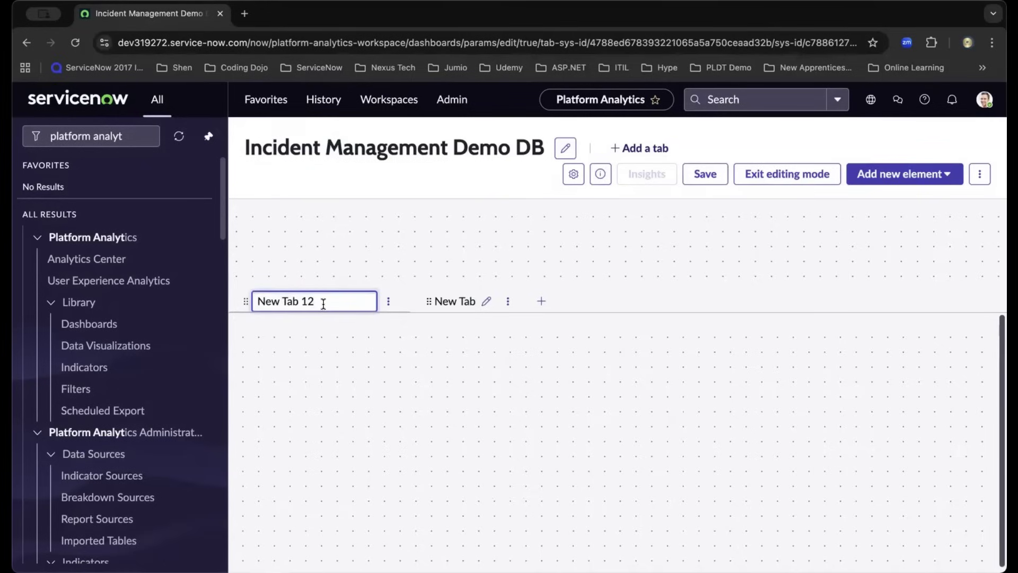
{"action": "key", "text": "BackSpace"}
{"action": "key", "text": "BackSpace"}
{"action": "key", "text": "BackSpace"}
{"action": "key", "text": "BackSpace"}
{"action": "key", "text": "BackSpace"}
{"action": "key", "text": "BackSpace"}
{"action": "key", "text": "BackSpace"}
{"action": "key", "text": "BackSpace"}
{"action": "key", "text": "BackSpace"}
{"action": "key", "text": "BackSpace"}
{"action": "type", "text": "Overview"}
{"action": "key", "text": "Return"}
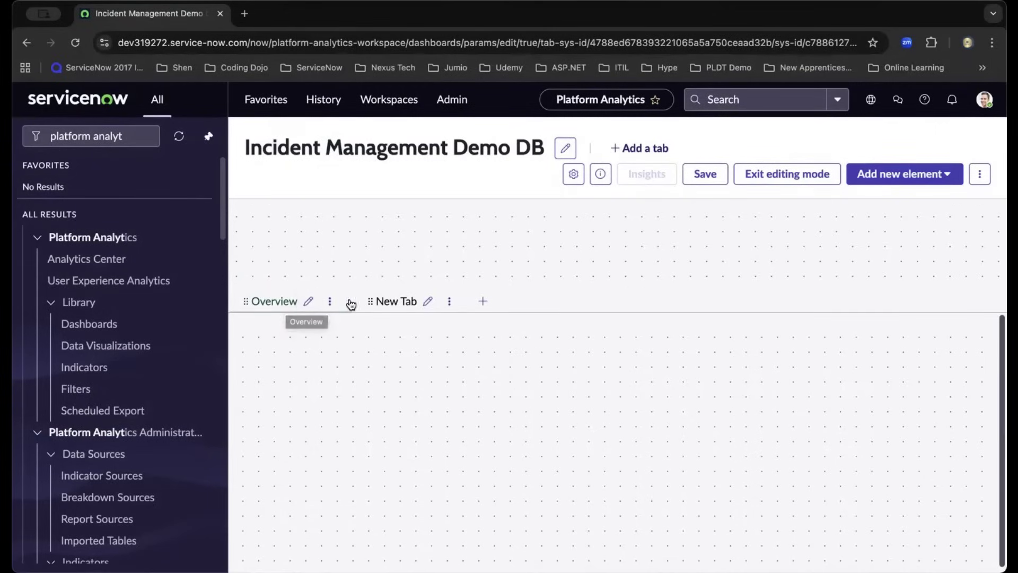
Rename the second tab to 'Additional KPIs'.
{"action": "left_click", "coordinate": [429, 303]}
{"action": "left_click", "coordinate": [382, 302]}
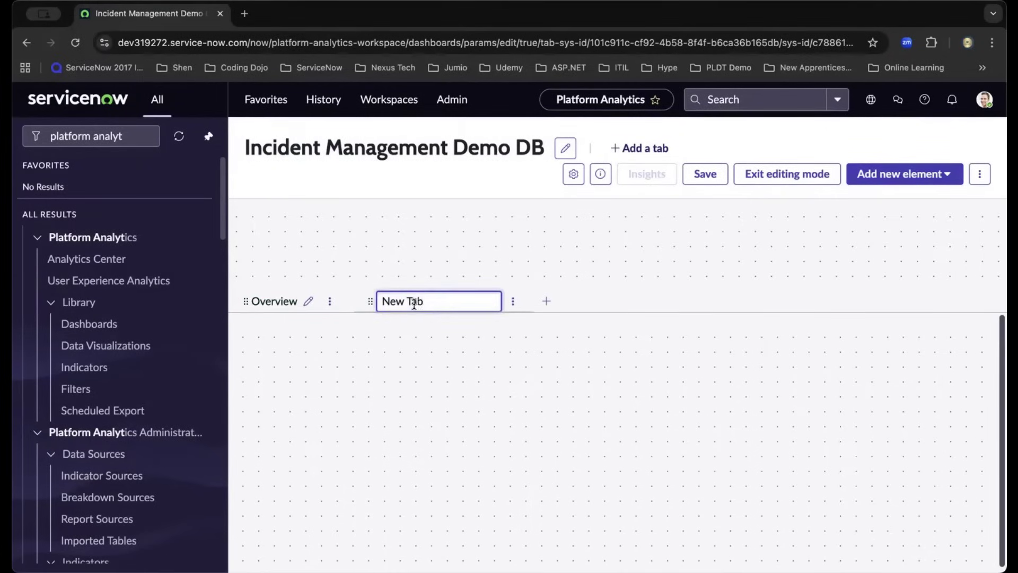
{"action": "key", "text": "BackSpace"}
{"action": "key", "text": "BackSpace"}
{"action": "key", "text": "BackSpace"}
{"action": "key", "text": "BackSpace"}
{"action": "key", "text": "BackSpace"}
{"action": "key", "text": "BackSpace"}
{"action": "key", "text": "BackSpace"}
{"action": "type", "text": "Additional KPIs"}
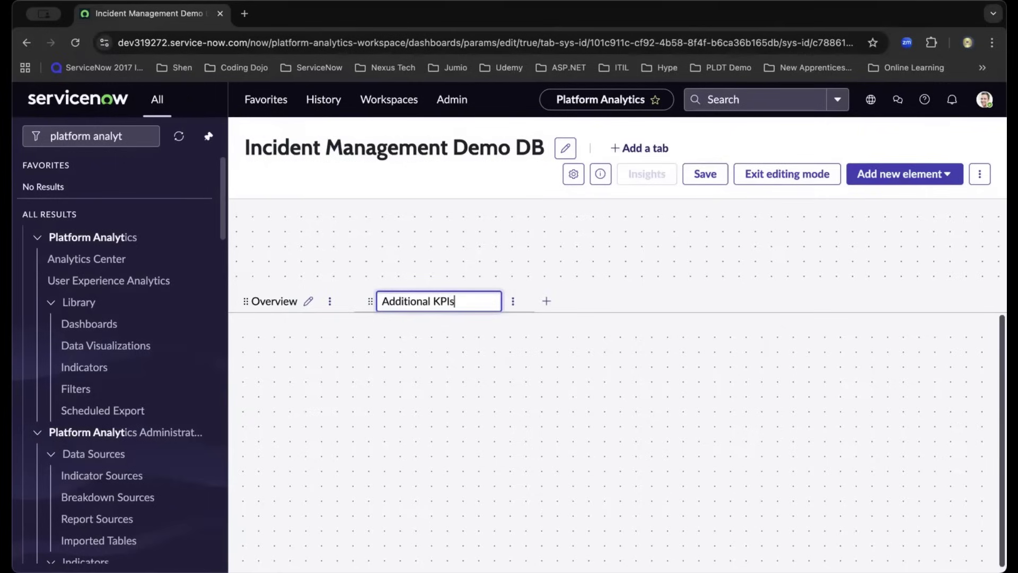
{"action": "key", "text": "Return"}
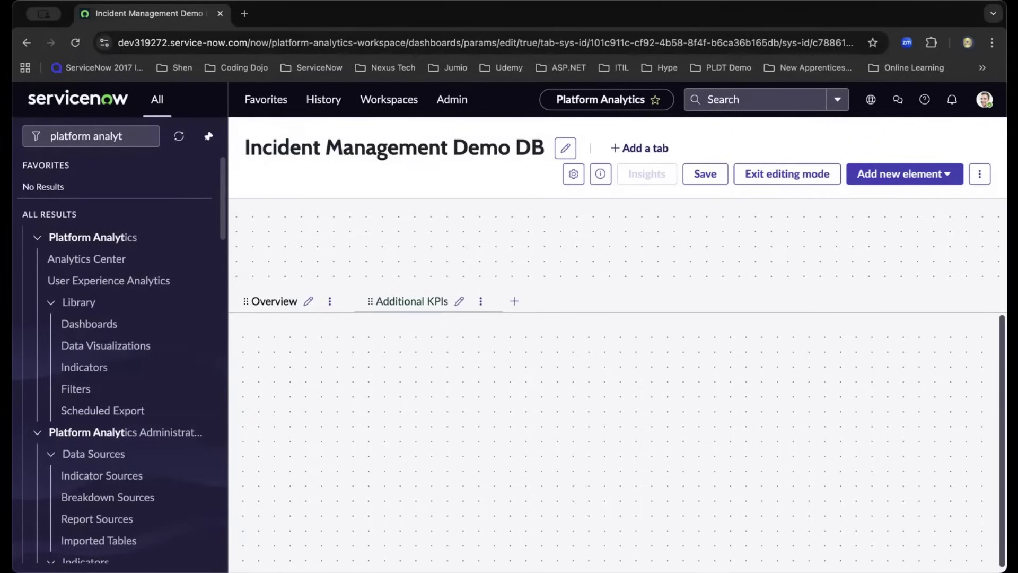
Save the dashboard with its Overview and Additional KPIs tabs, then list the addable element types.
{"action": "left_click", "coordinate": [699, 176]}
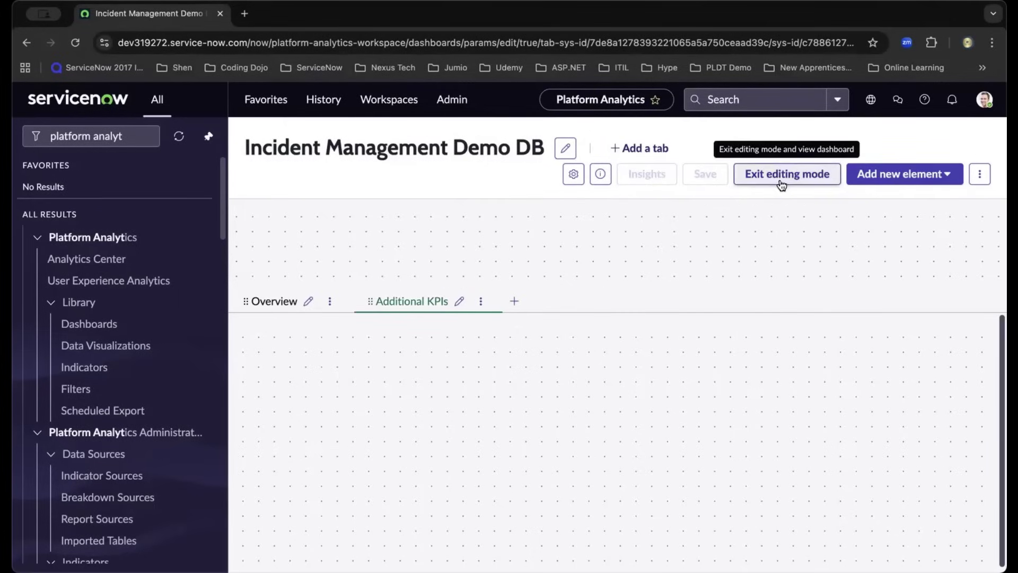
{"action": "left_click", "coordinate": [913, 180]}
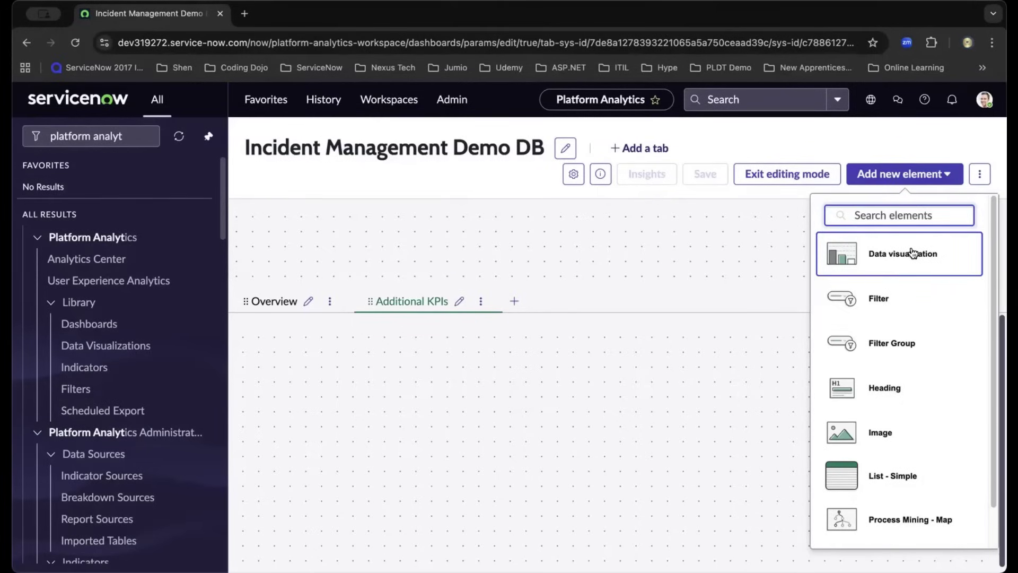
Add a Data visualization element as a new Single score visualization.
{"action": "left_click", "coordinate": [912, 253]}
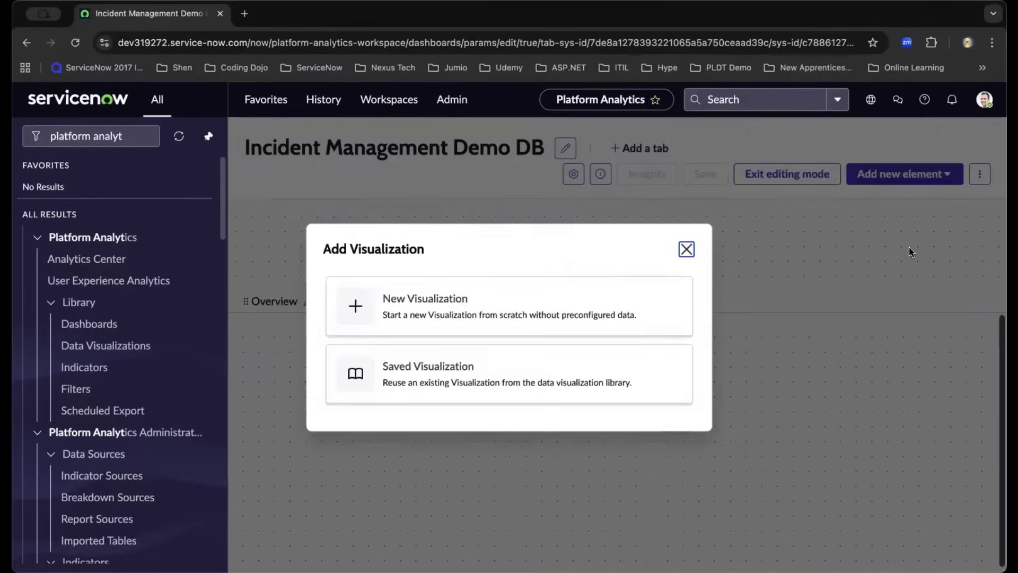
{"action": "left_click", "coordinate": [431, 297]}
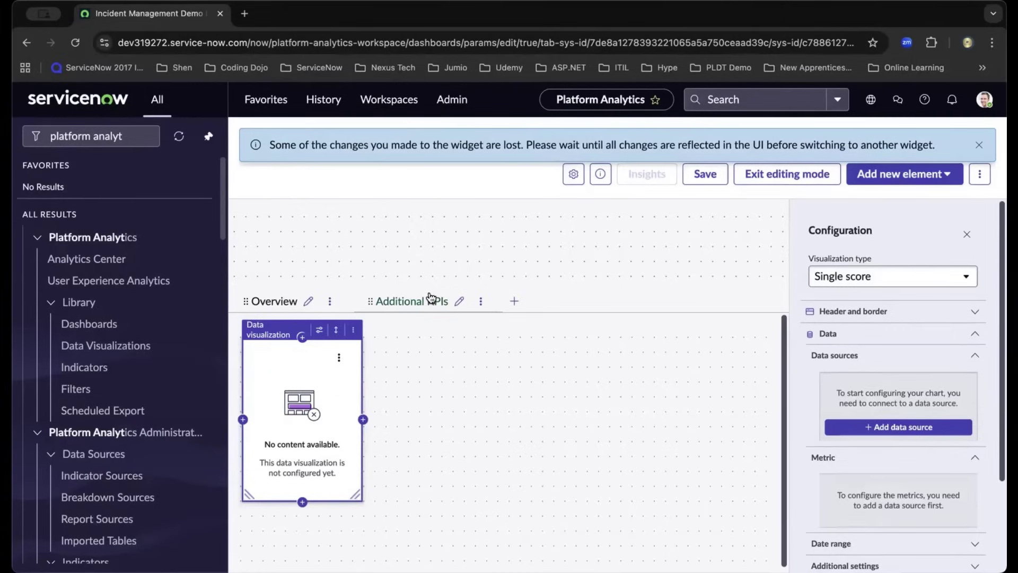
Make Additional KPIs the active tab and save the dashboard with its Single score widget.
{"action": "left_click", "coordinate": [431, 299]}
{"action": "left_click", "coordinate": [709, 180]}
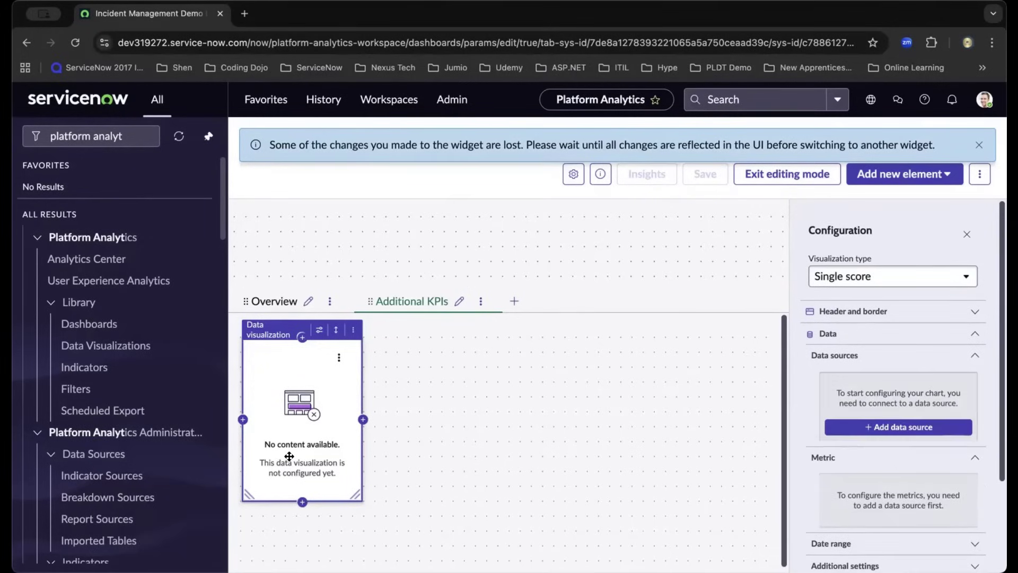
{"action": "left_click", "coordinate": [133, 136]}
Open Data Collector > Jobs and filter the Name column by '*incident' to show 6 jobs.
{"action": "left_click_drag", "start_coordinate": [132, 136], "coordinate": [19, 127]}
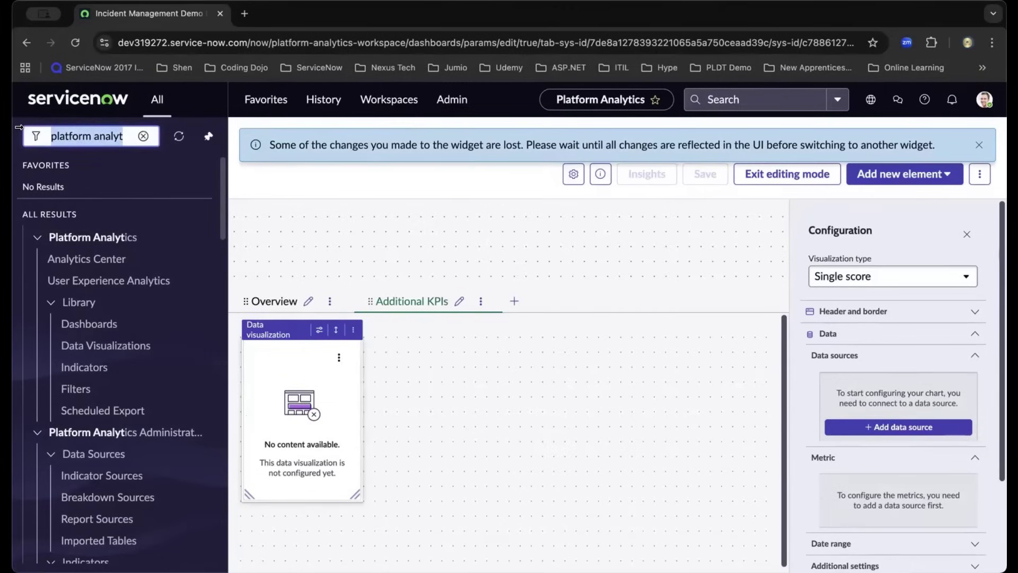
{"action": "type", "text": "data col"}
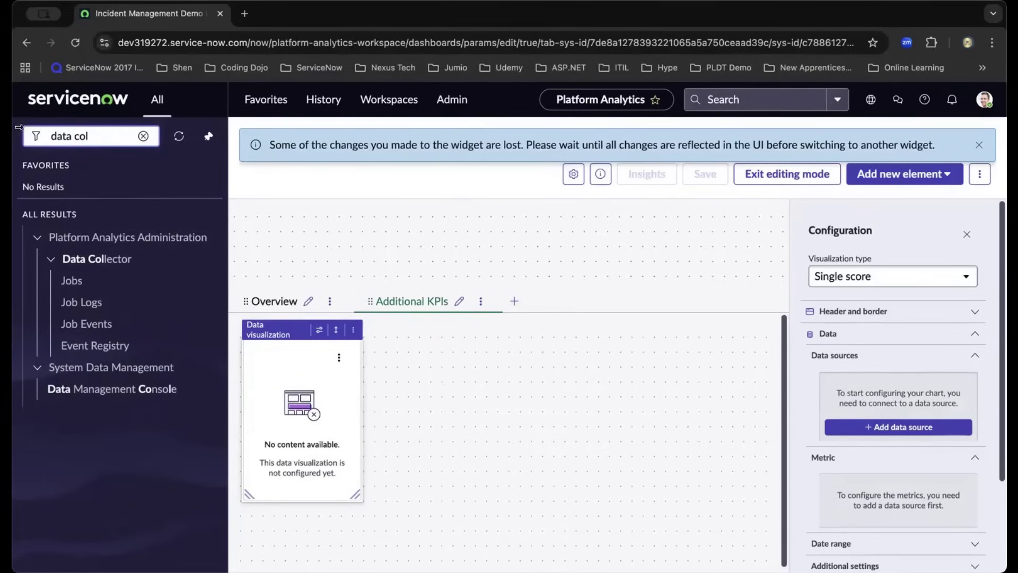
{"action": "left_click", "coordinate": [69, 282]}
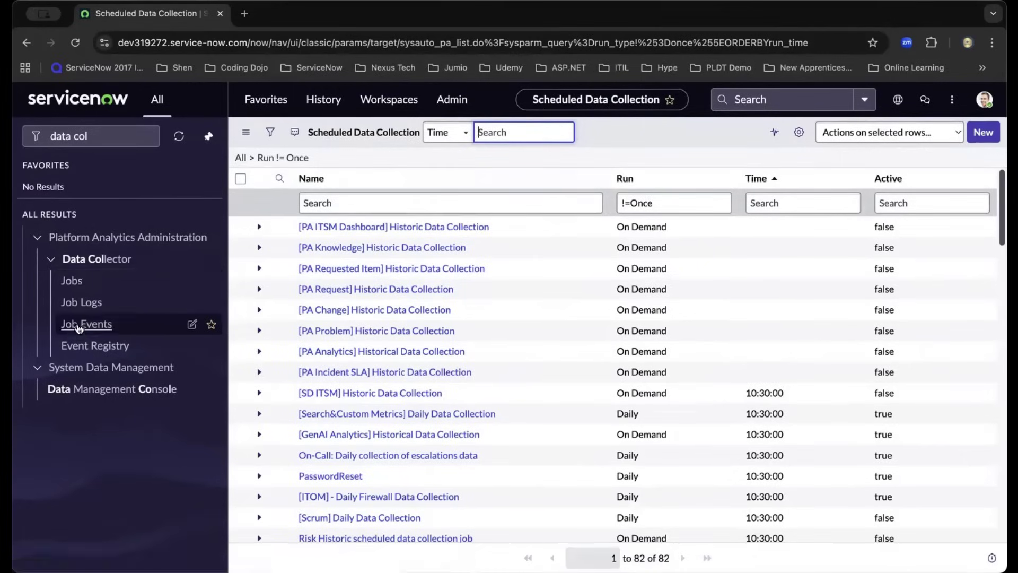
{"action": "left_click", "coordinate": [344, 201]}
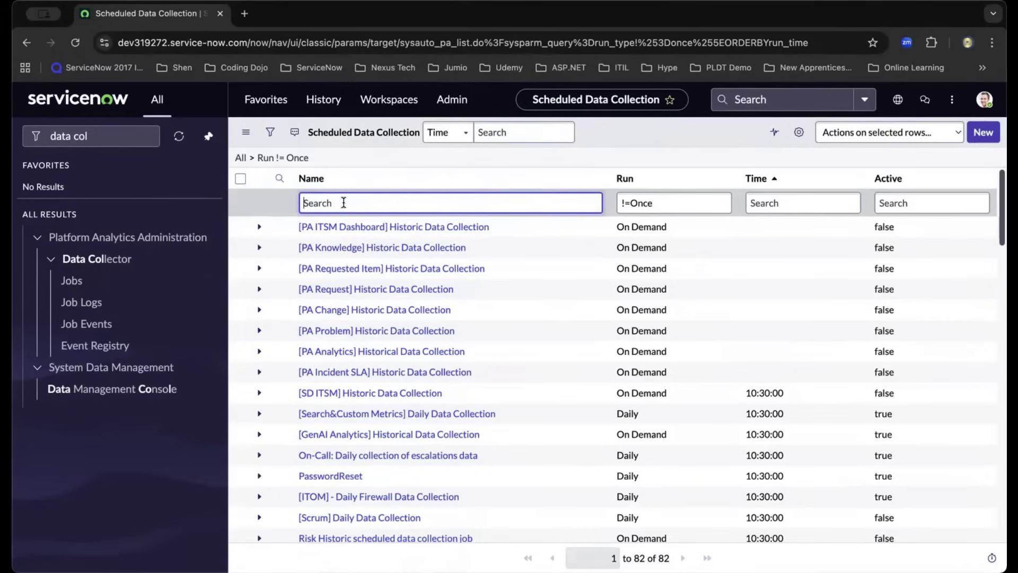
{"action": "type", "text": "*incident"}
{"action": "key", "text": "Return"}
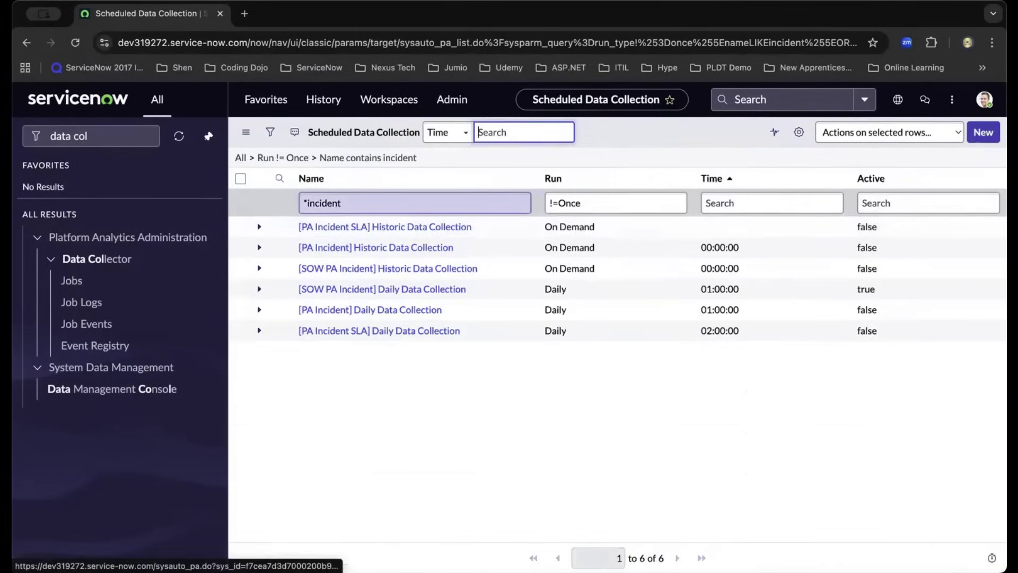
Open the [PA Incident] Historic Data Collection job and check its log shows 13,600 inserts.
{"action": "left_click", "coordinate": [337, 252]}
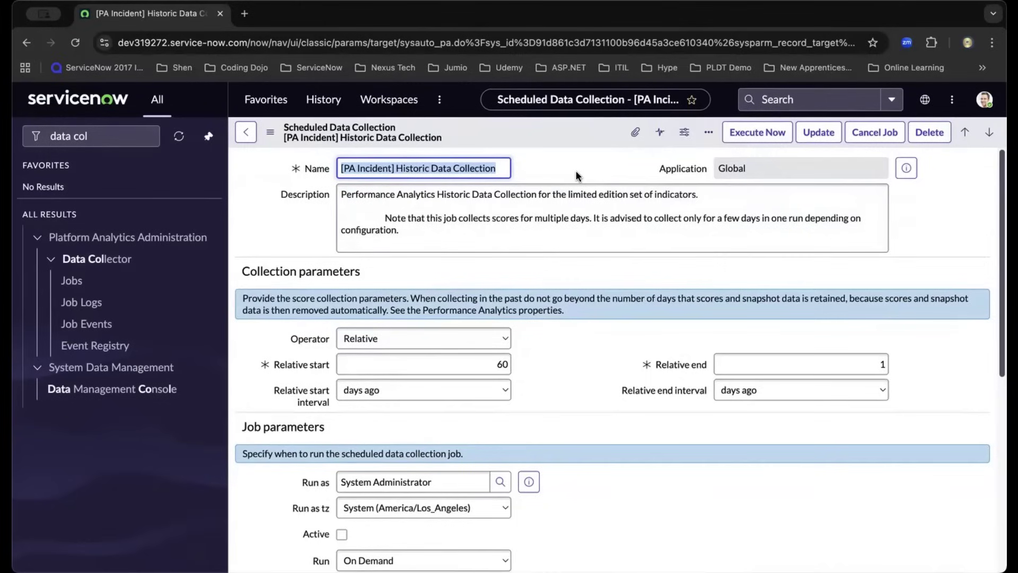
{"action": "scroll", "coordinate": [576, 170], "scroll_direction": "down", "scroll_amount": 5}
{"action": "scroll", "coordinate": [580, 183], "scroll_direction": "down", "scroll_amount": 2}
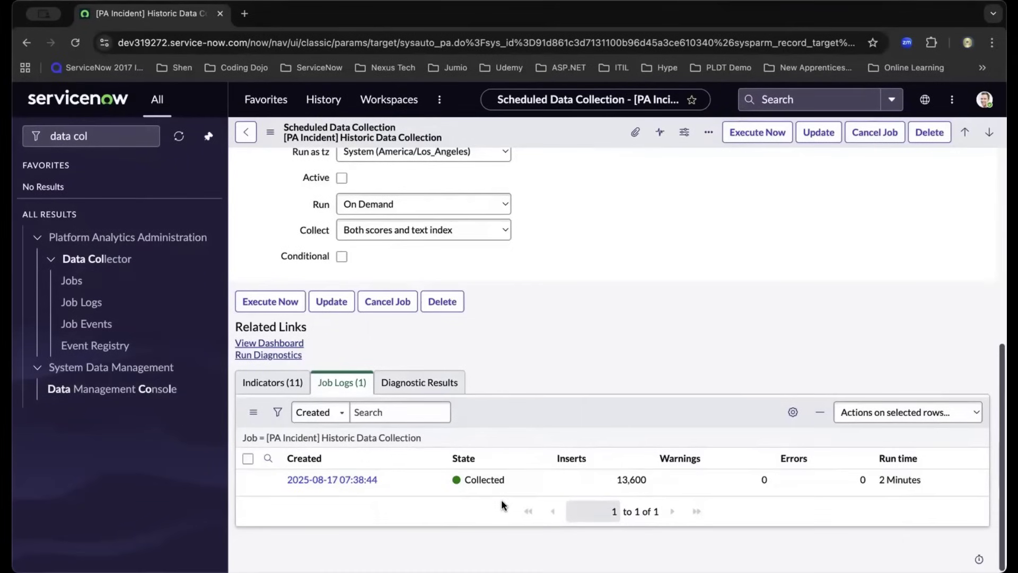
{"action": "double_click", "coordinate": [626, 479]}
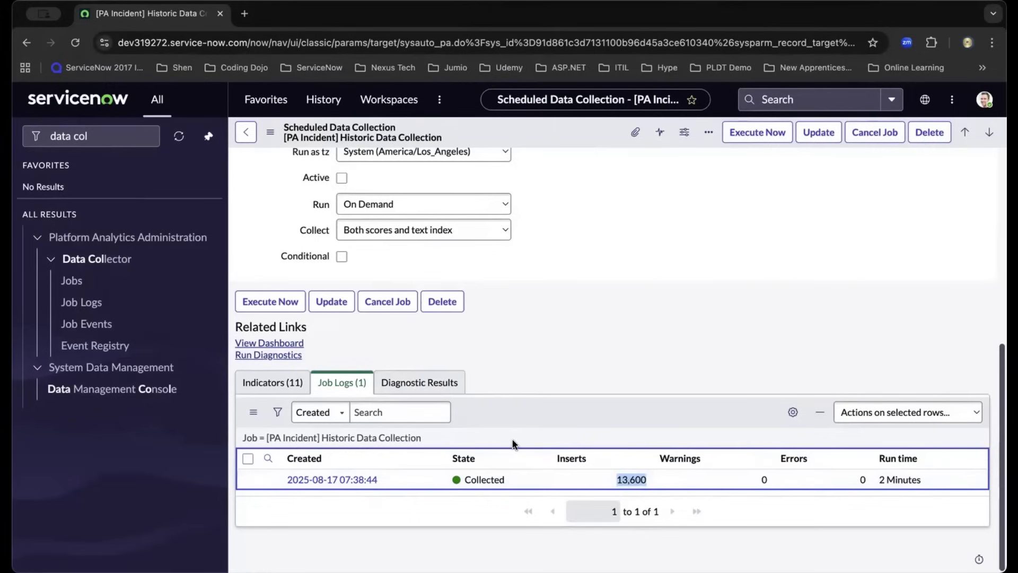
Reopen the Incident Management Demo DB dashboard from the library's Recent dashboards.
{"action": "left_click", "coordinate": [333, 99]}
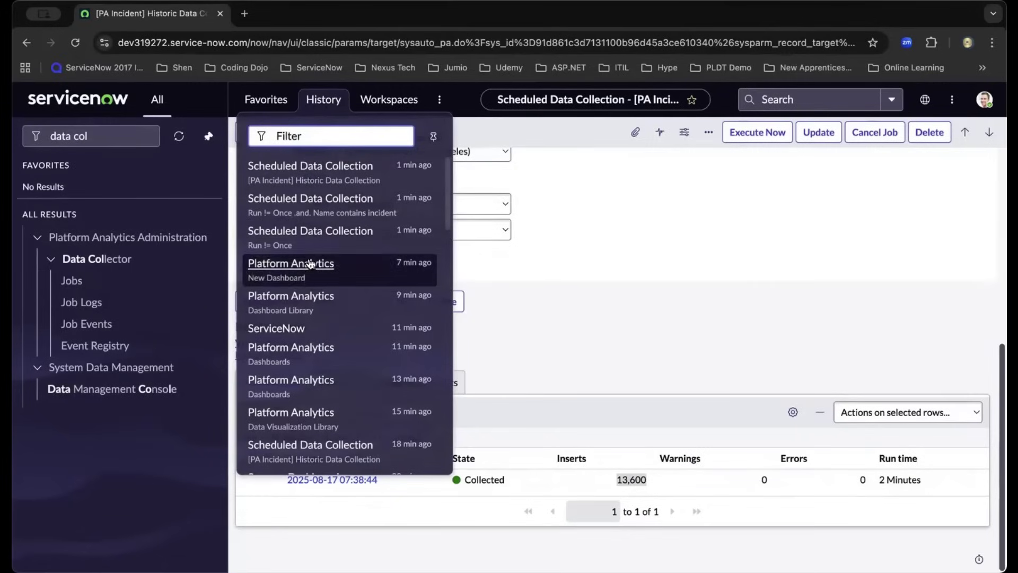
{"action": "left_click", "coordinate": [314, 306]}
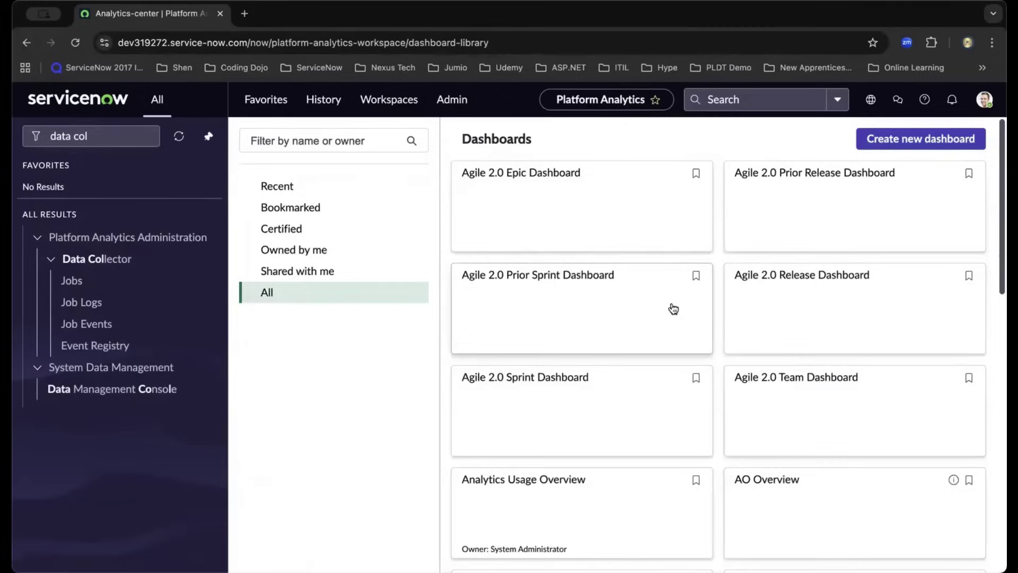
{"action": "left_click", "coordinate": [280, 187]}
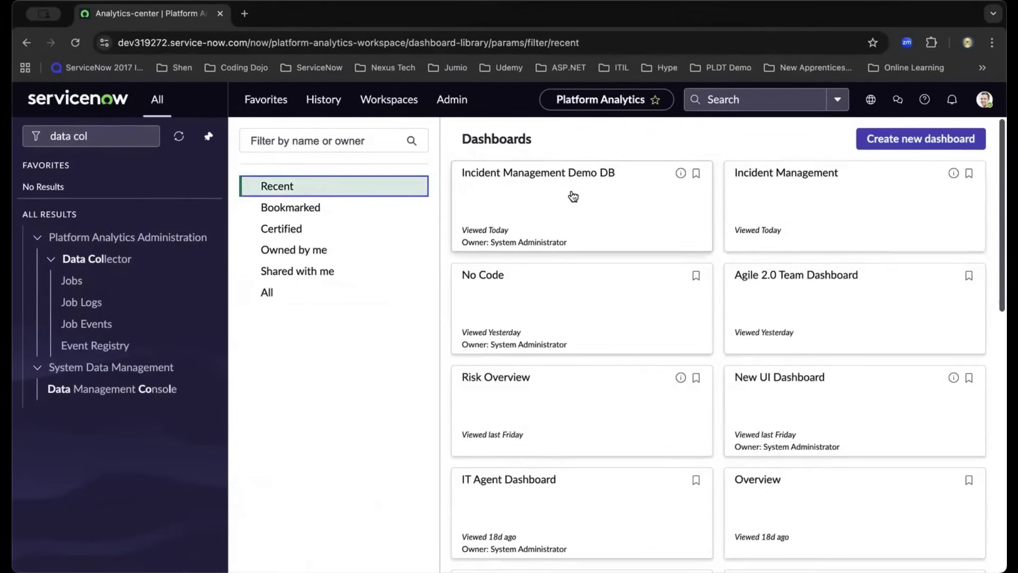
{"action": "left_click", "coordinate": [573, 196]}
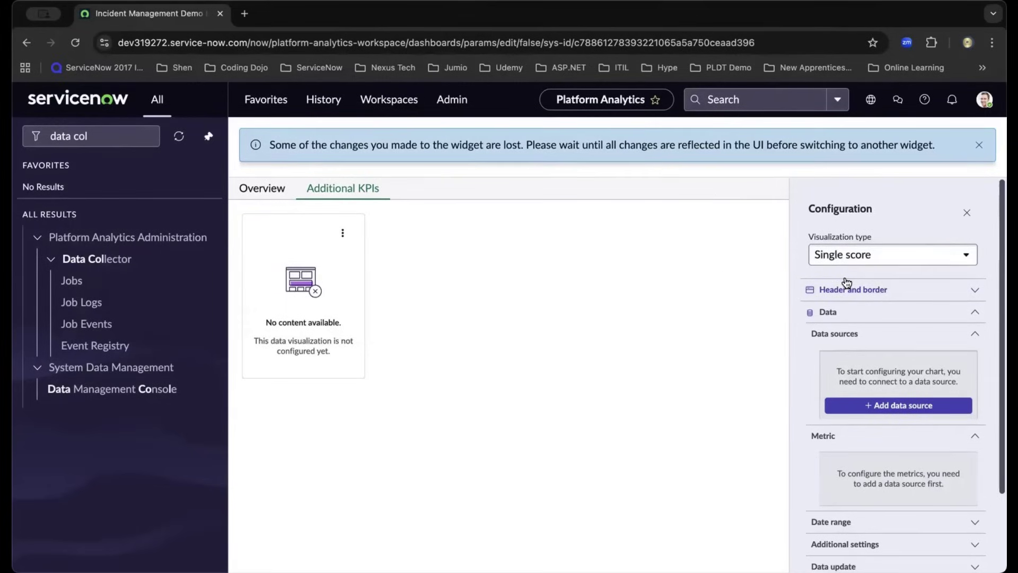
Dismiss the lost-changes banner and start adding a data source to the Single score widget.
{"action": "left_click", "coordinate": [980, 144]}
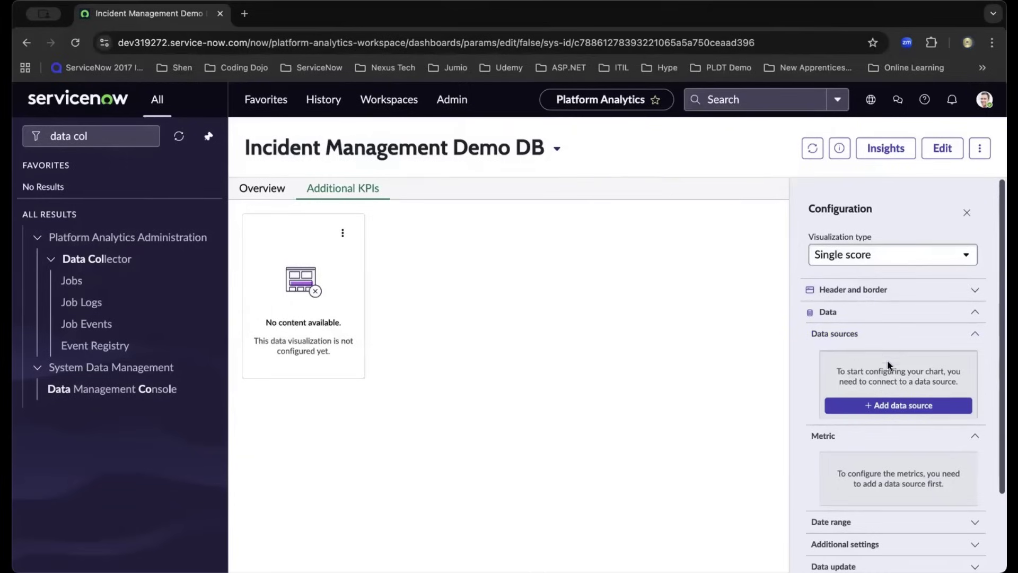
{"action": "left_click", "coordinate": [891, 406]}
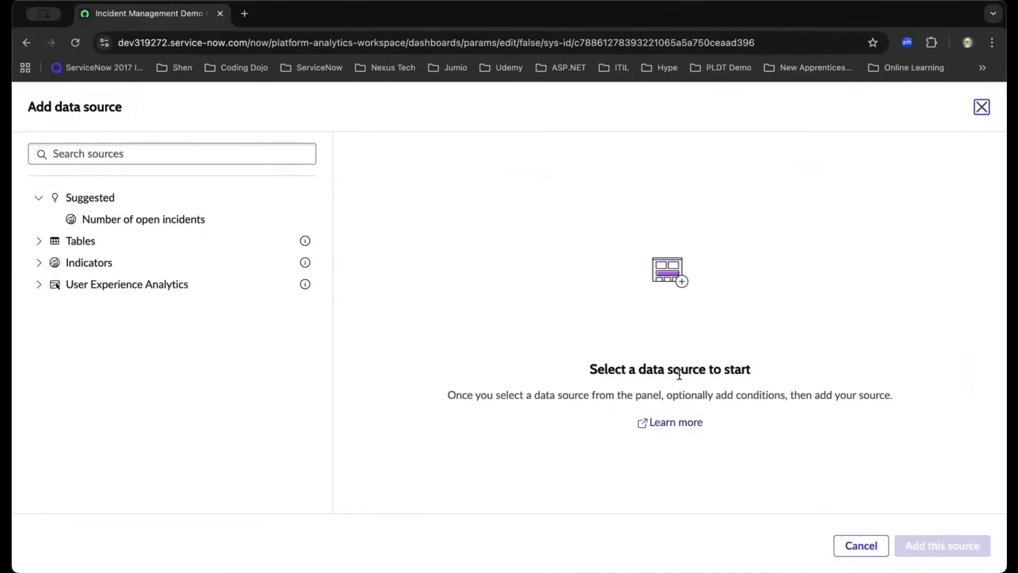
Search sources for 'number of open' and add the 'Number of open incidents' indicator as the widget's source.
{"action": "left_click", "coordinate": [274, 156]}
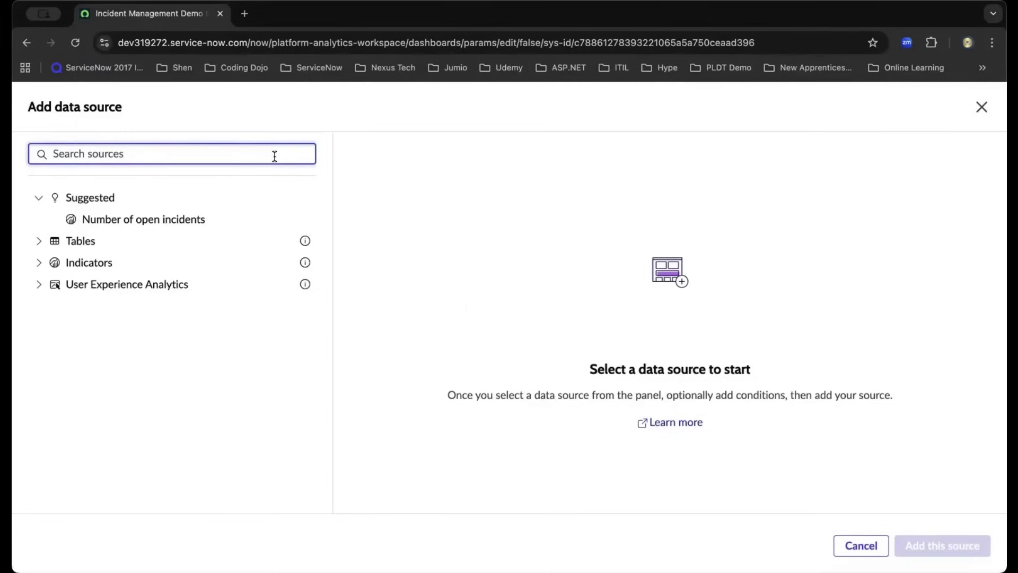
{"action": "type", "text": "number "}
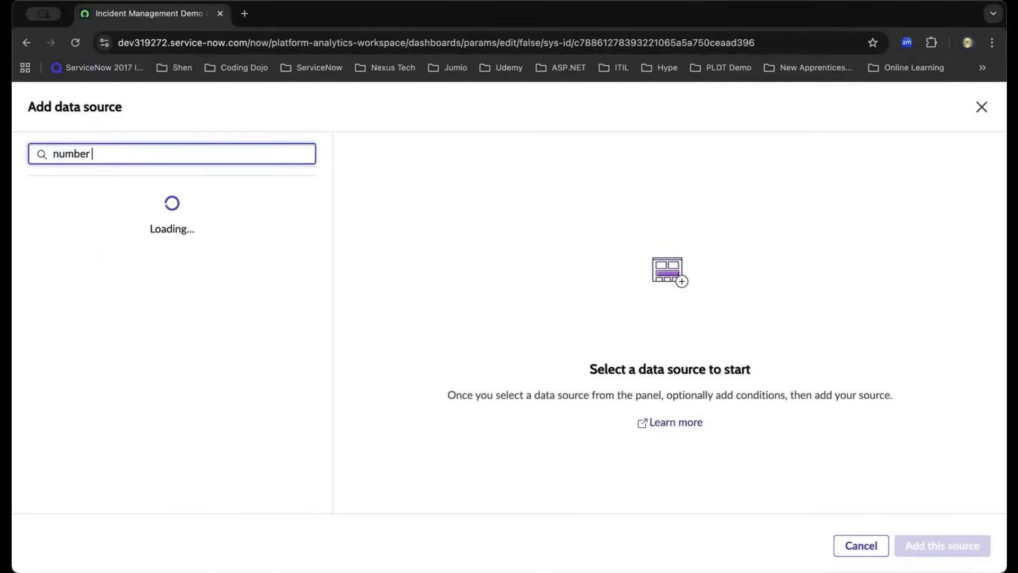
{"action": "type", "text": "of open"}
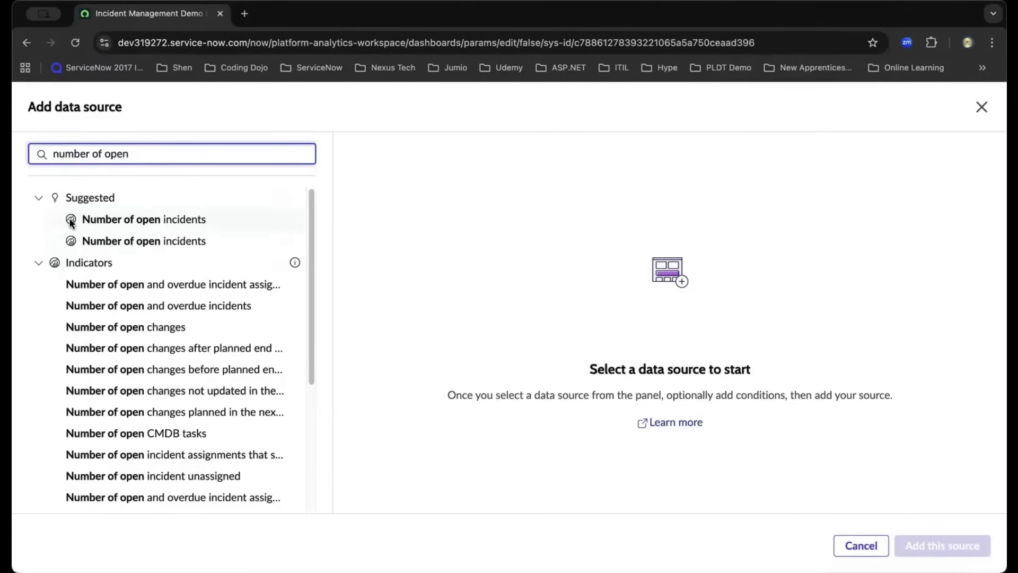
{"action": "left_click", "coordinate": [128, 219]}
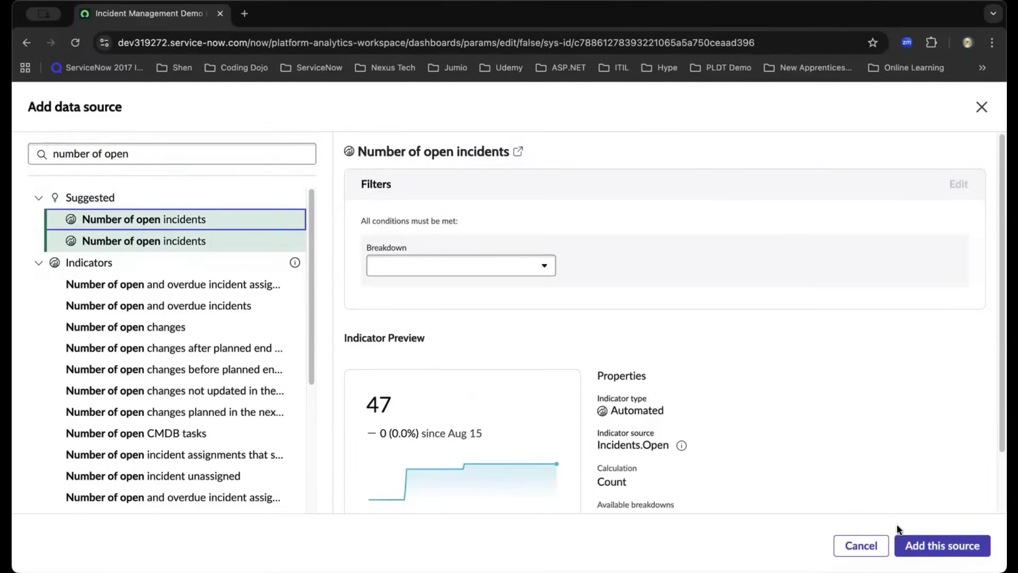
{"action": "left_click", "coordinate": [939, 546]}
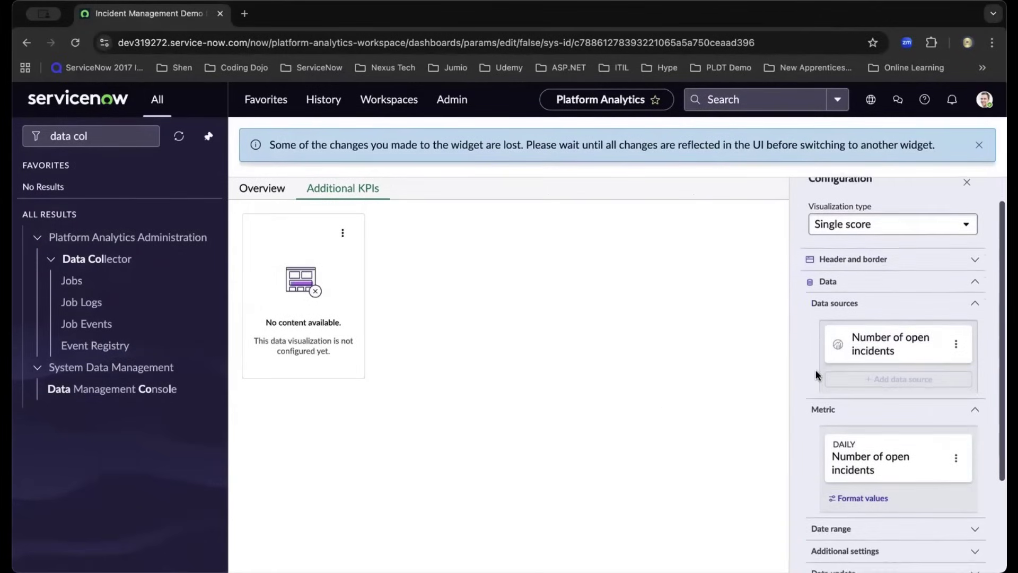
Dismiss the lost-changes warning and put the dashboard back into editing mode.
{"action": "left_click", "coordinate": [978, 146]}
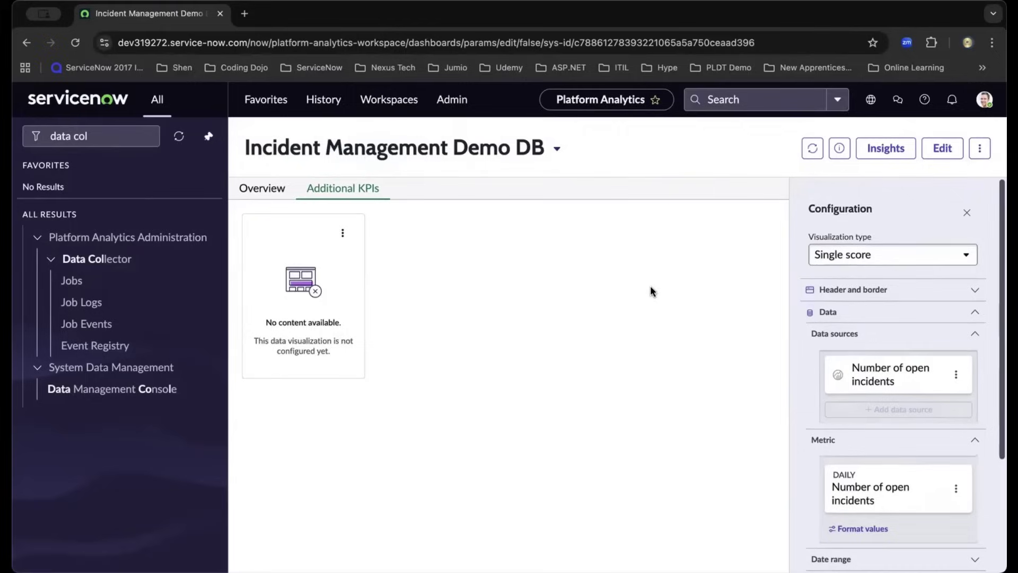
{"action": "left_click", "coordinate": [938, 152]}
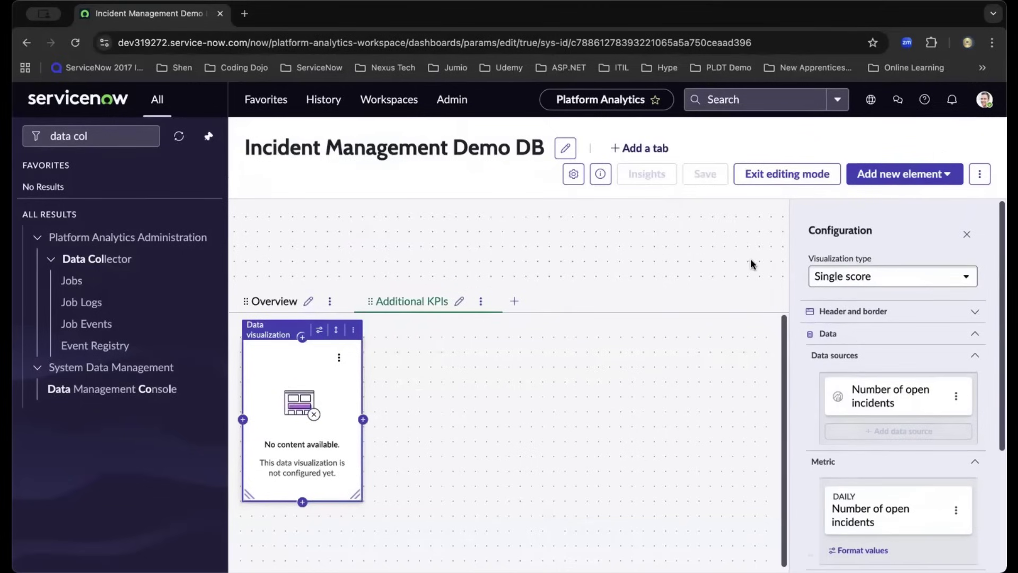
{"action": "scroll", "coordinate": [891, 371], "scroll_direction": "down", "scroll_amount": 4}
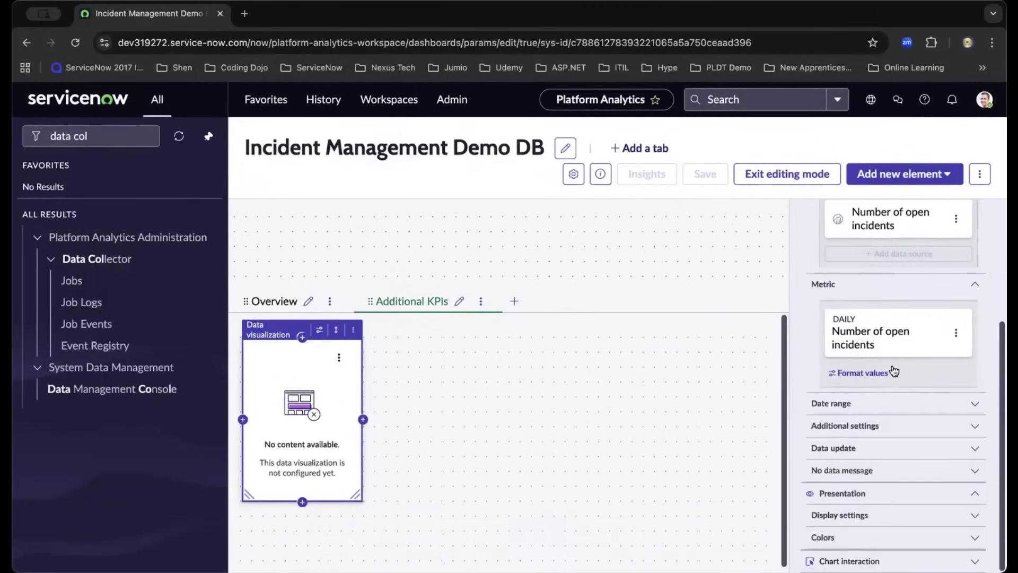
Label the metric '7D Running Average' with '7d running AVG' time aggregation and apply it.
{"action": "left_click", "coordinate": [961, 338]}
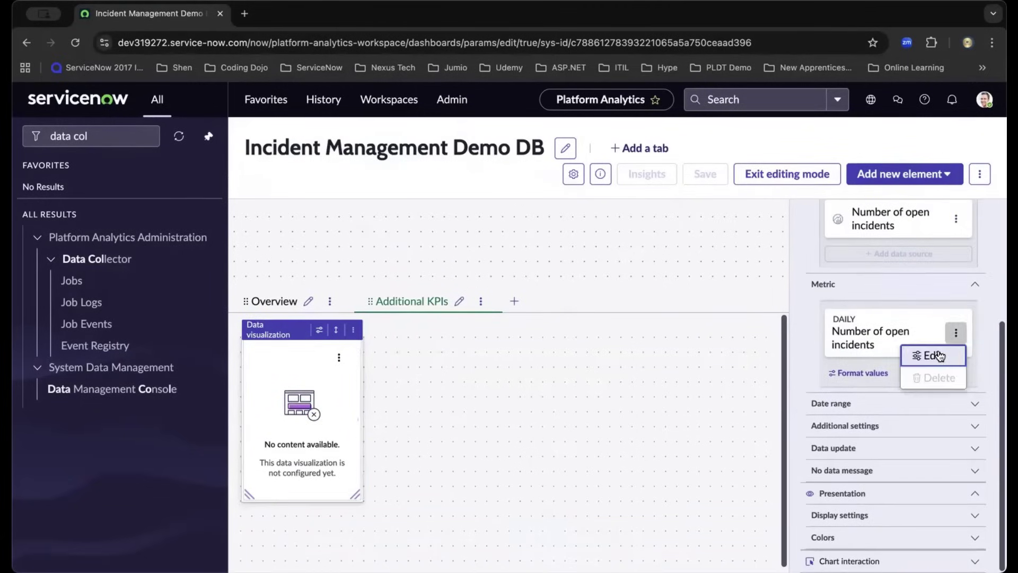
{"action": "left_click", "coordinate": [933, 354]}
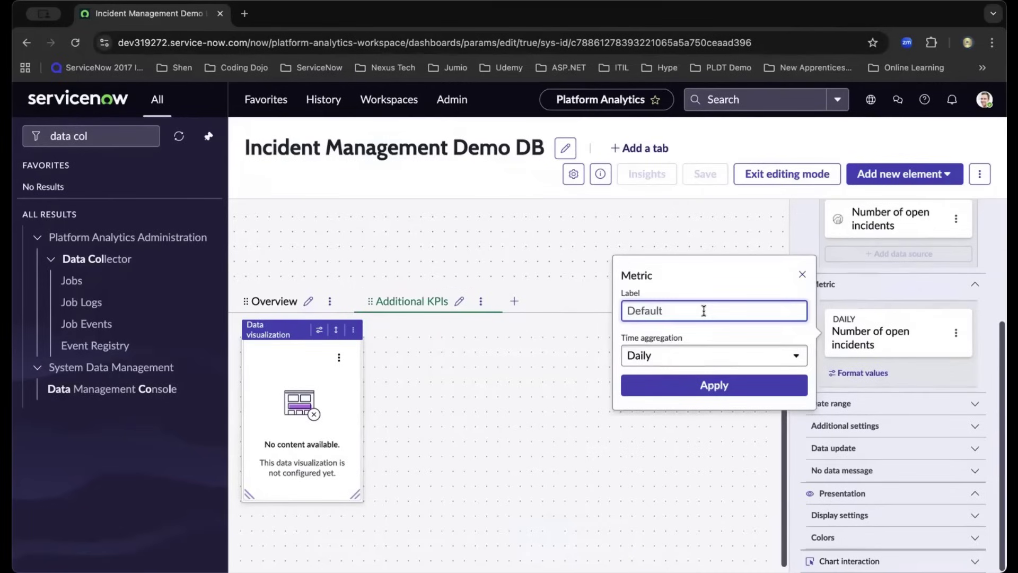
{"action": "type", "text": "7D Running Average"}
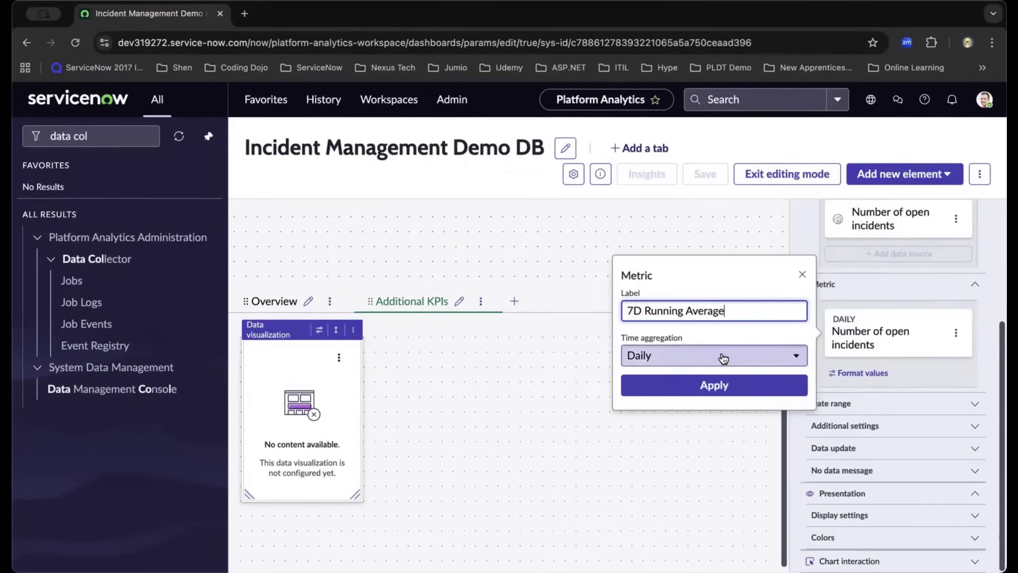
{"action": "double_click", "coordinate": [711, 312]}
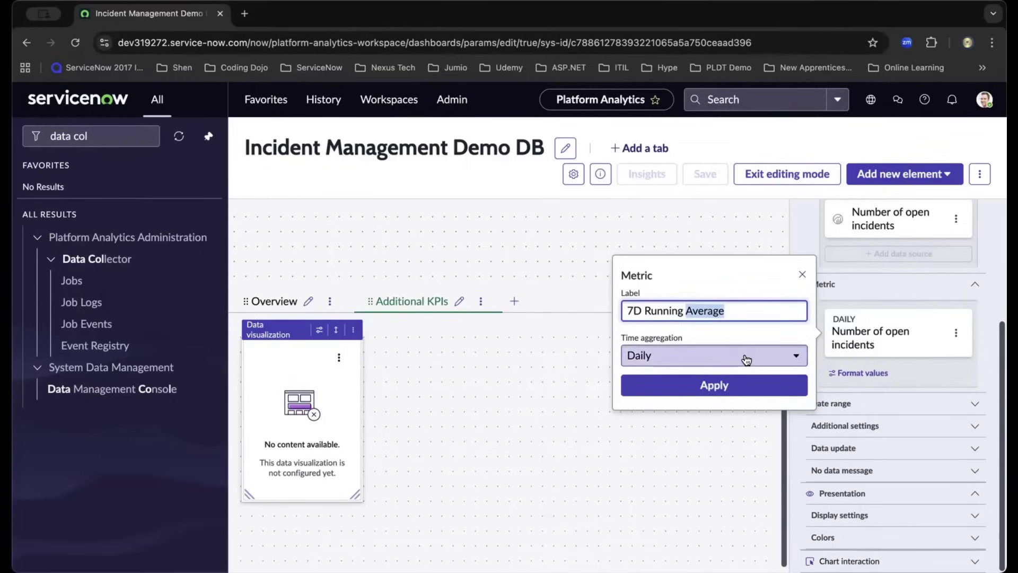
{"action": "left_click", "coordinate": [747, 360]}
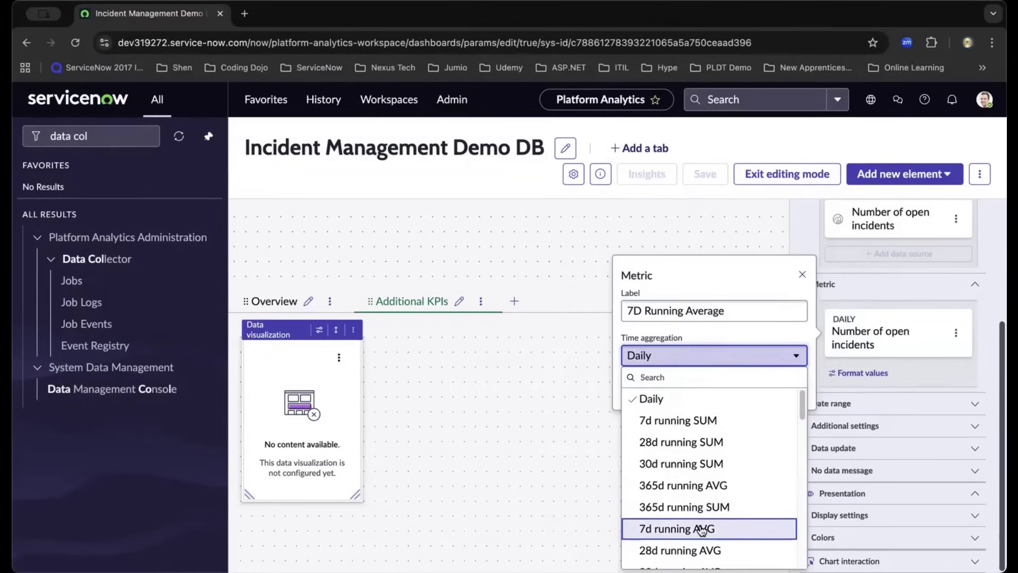
{"action": "scroll", "coordinate": [700, 523], "scroll_direction": "down", "scroll_amount": 1}
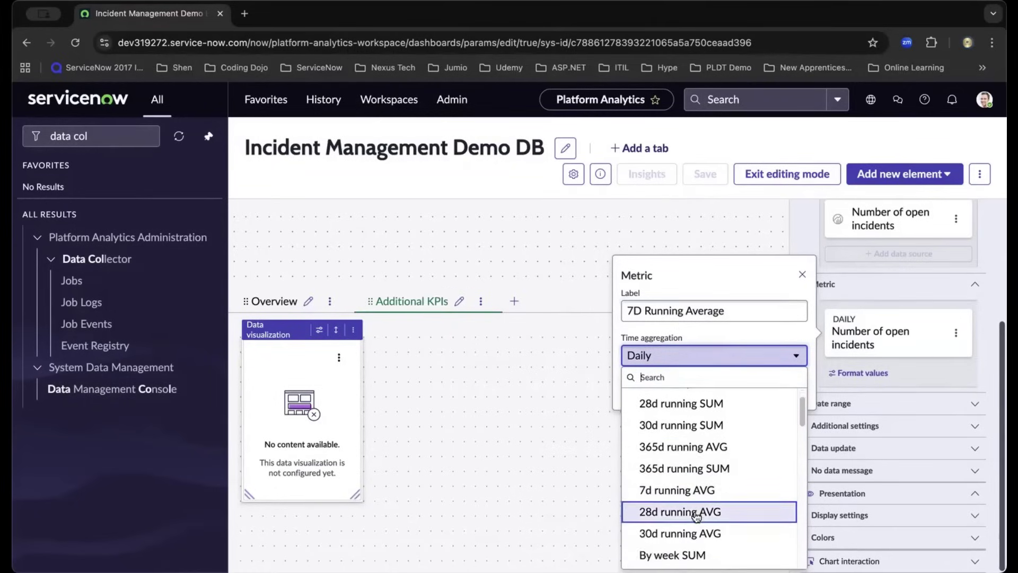
{"action": "left_click", "coordinate": [681, 491]}
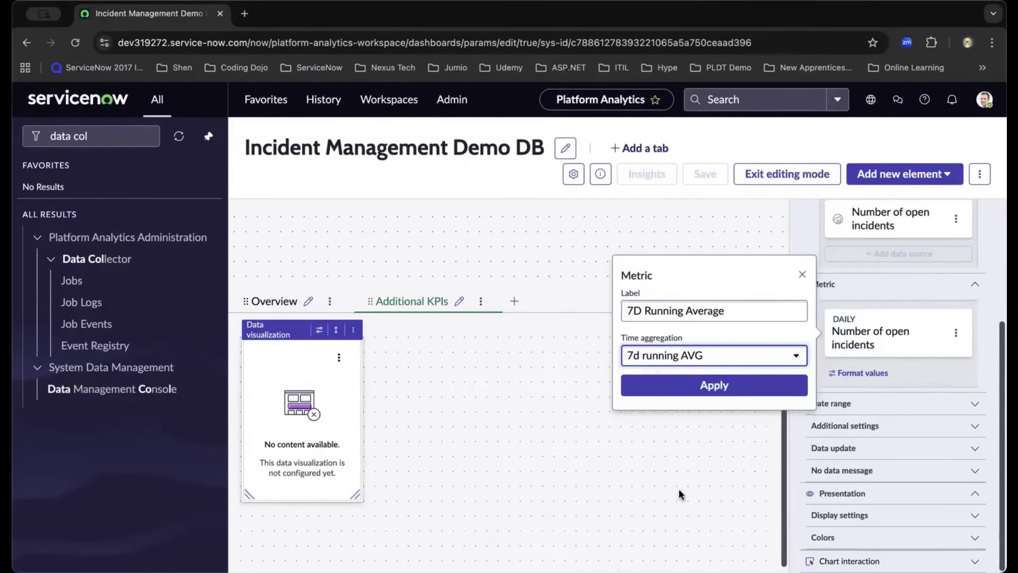
{"action": "left_click", "coordinate": [697, 391]}
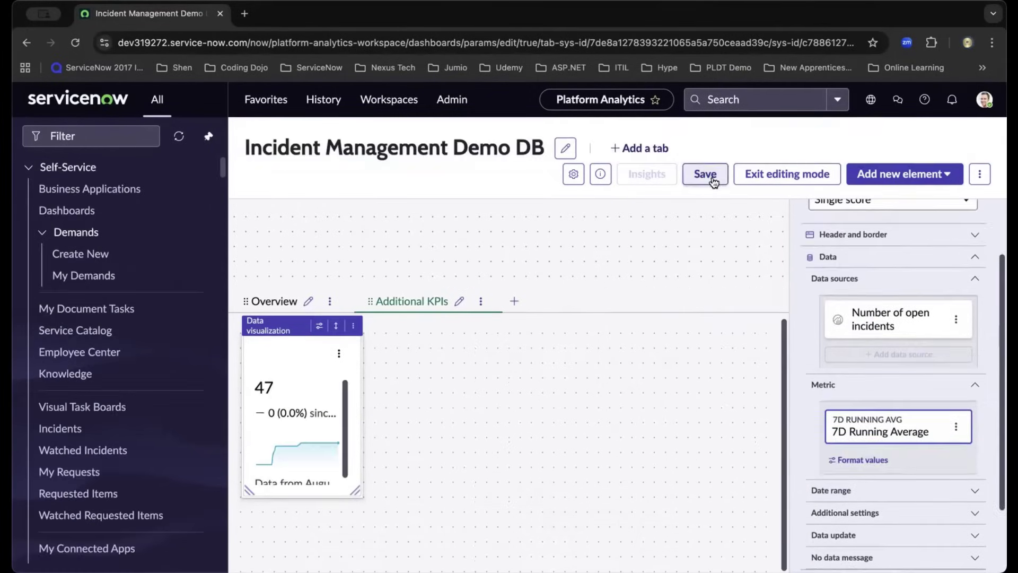
Save the metric change and enlarge the tile to fully show 47, its change and trend line.
{"action": "left_click", "coordinate": [708, 175]}
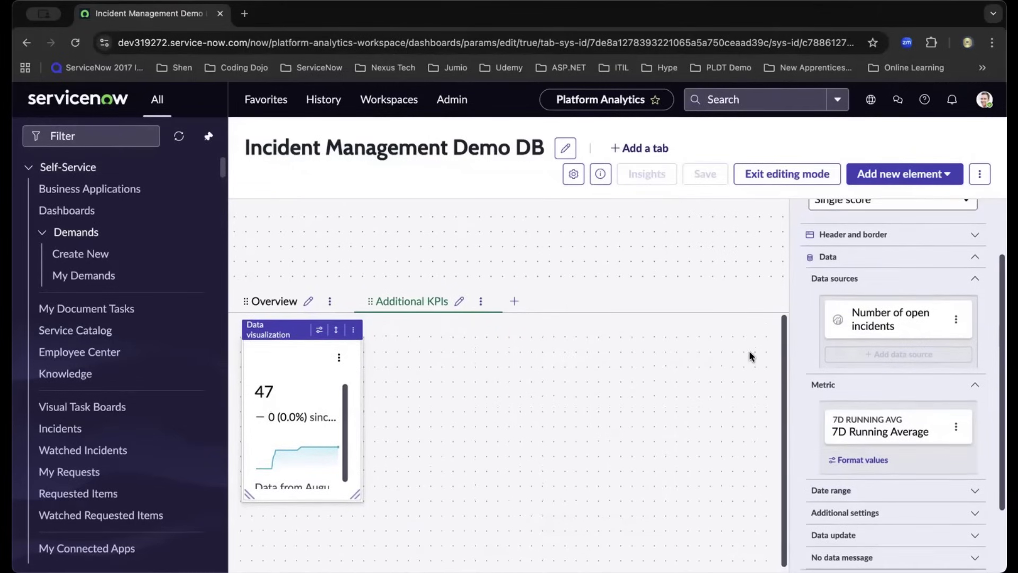
{"action": "scroll", "coordinate": [893, 406], "scroll_direction": "up", "scroll_amount": 2}
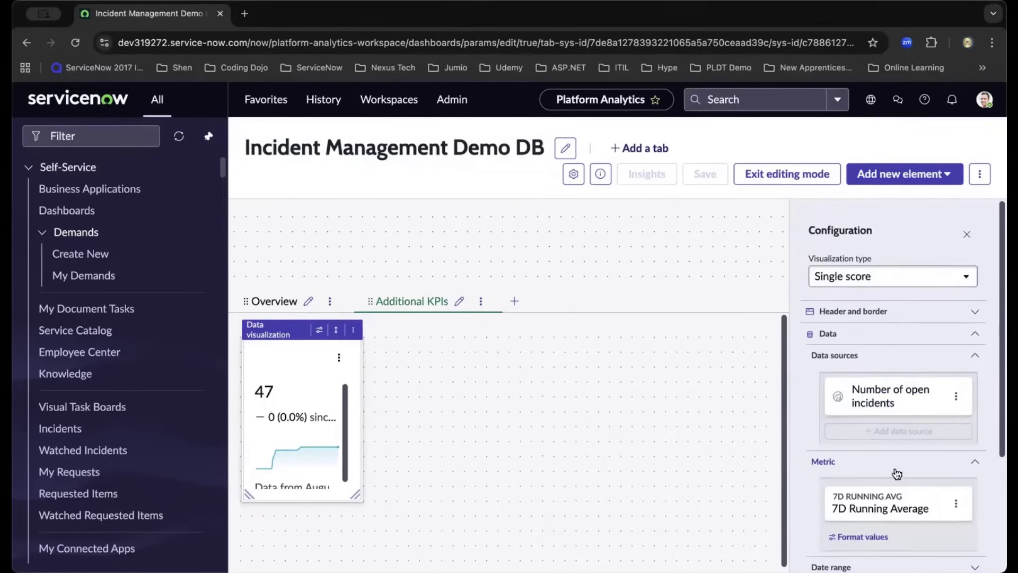
{"action": "scroll", "coordinate": [890, 463], "scroll_direction": "down", "scroll_amount": 1}
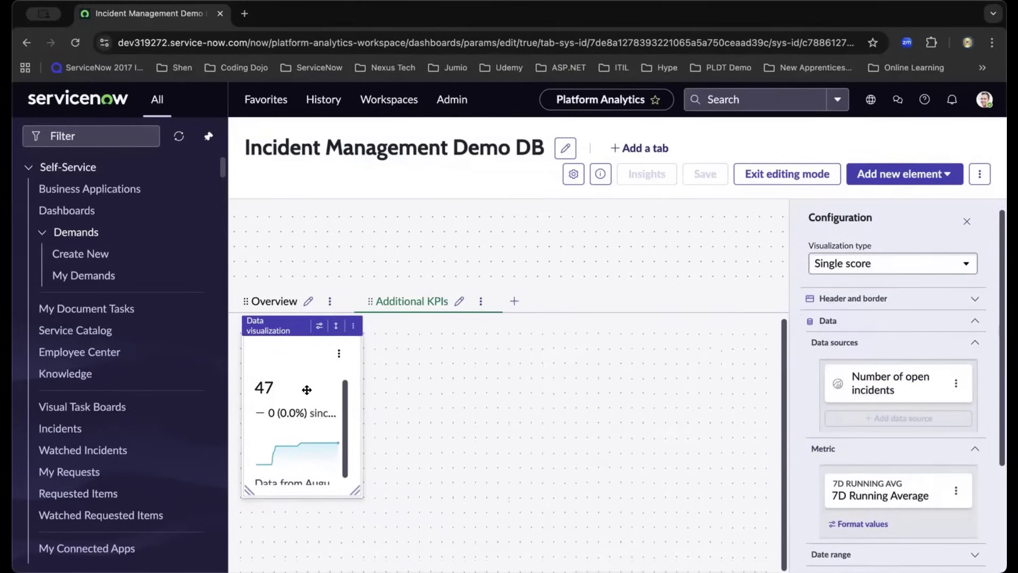
{"action": "left_click_drag", "start_coordinate": [356, 491], "coordinate": [502, 568]}
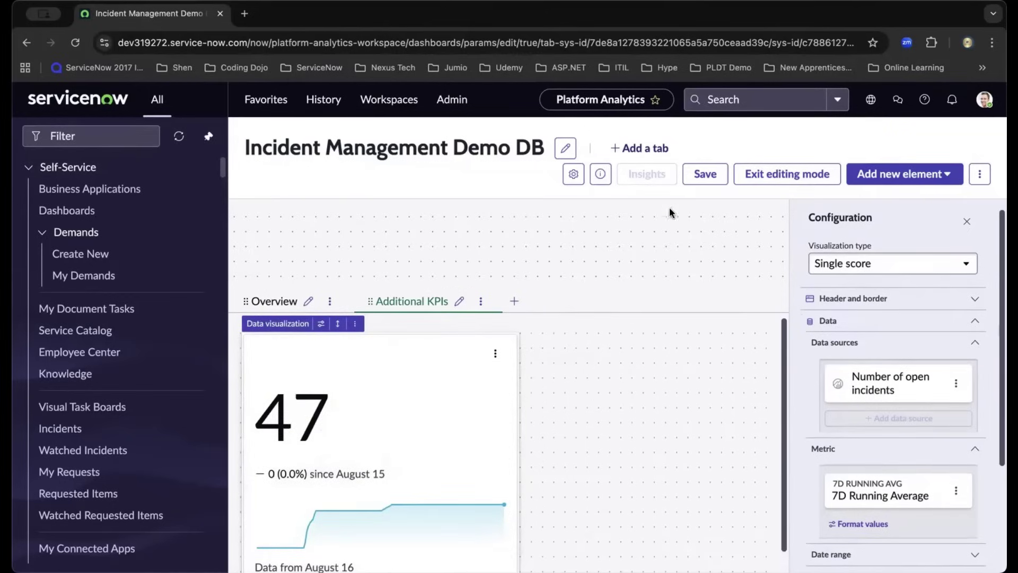
Give the widget the header title 'Open Incidents' with the pasted running-average description, enable Wrap title, and save.
{"action": "left_click", "coordinate": [711, 175]}
{"action": "left_click", "coordinate": [970, 300]}
{"action": "left_click", "coordinate": [875, 372]}
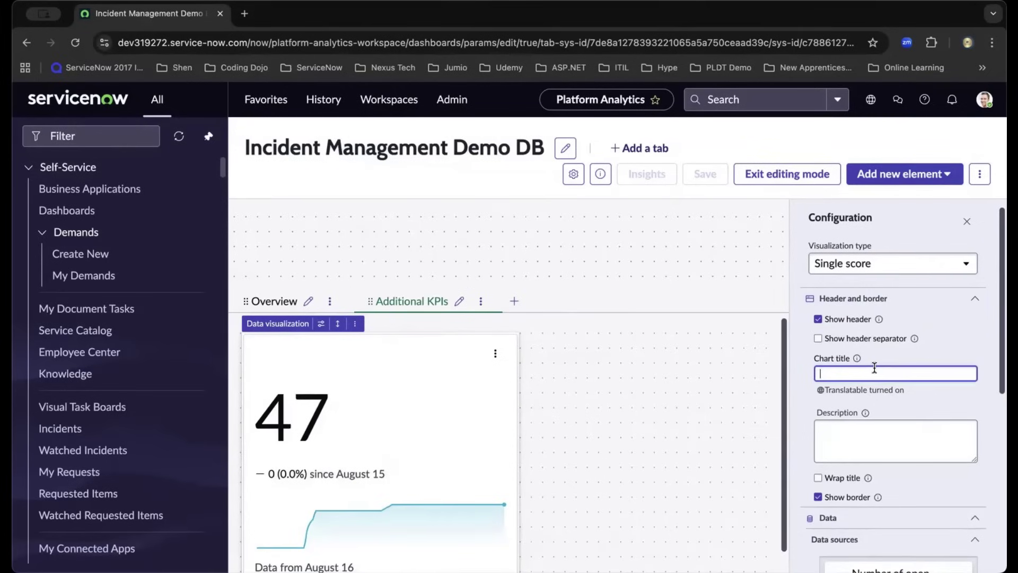
{"action": "type", "text": "Open Incidents"}
{"action": "left_click", "coordinate": [850, 448]}
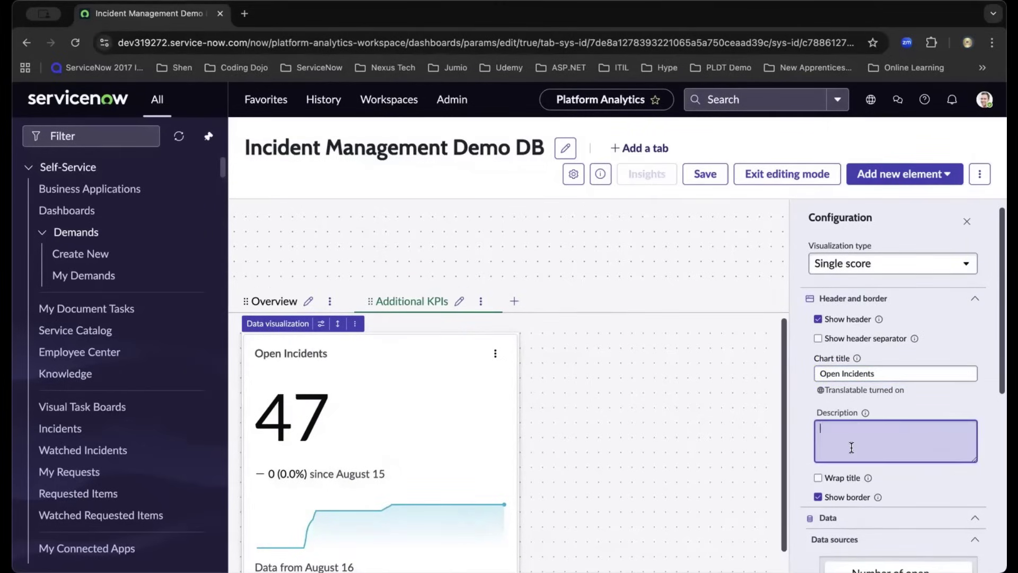
{"action": "type", "text": "The score and trend represent the 7d running AVG data for number of open incidents."}
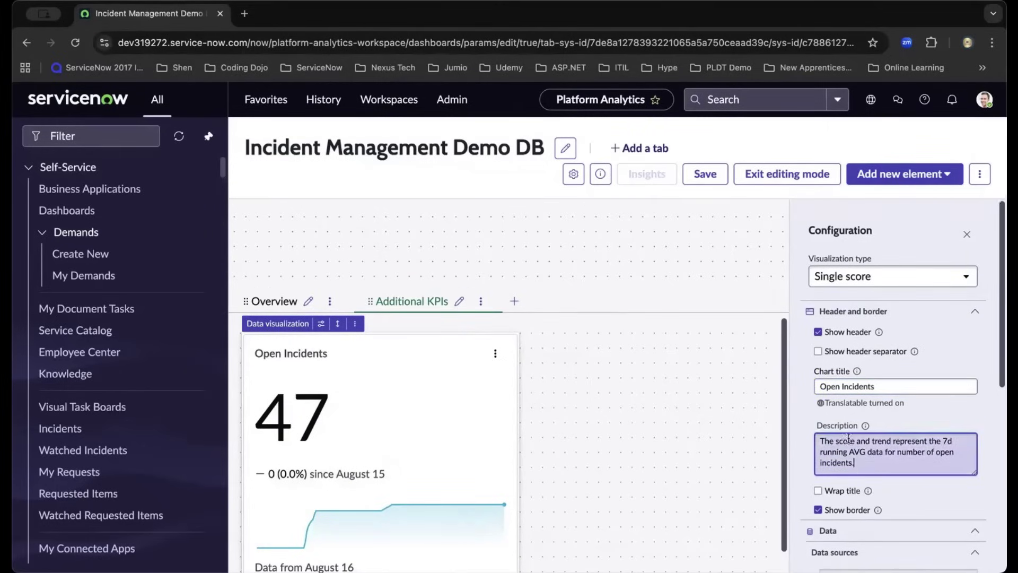
{"action": "left_click", "coordinate": [705, 174]}
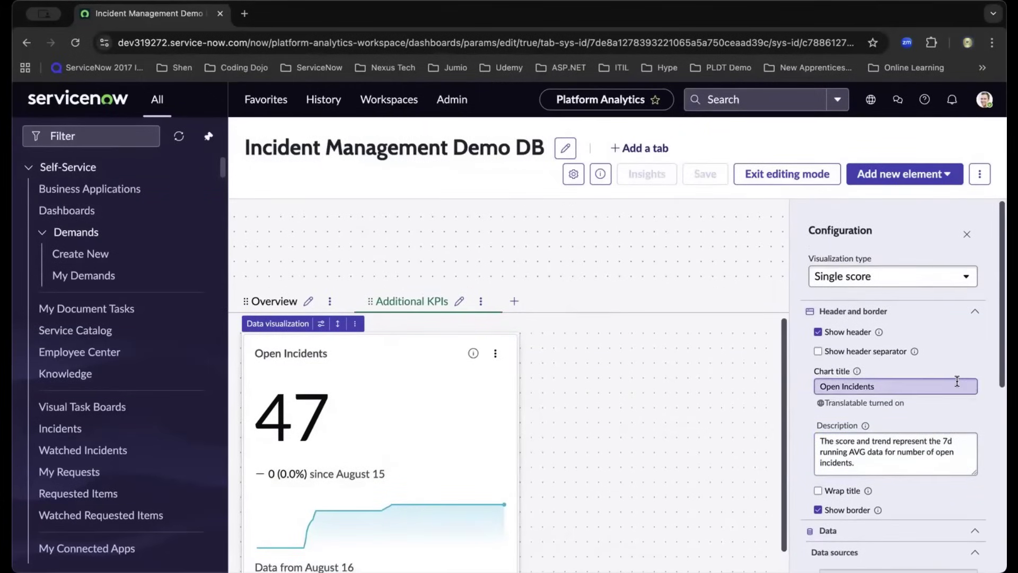
{"action": "left_click", "coordinate": [818, 492]}
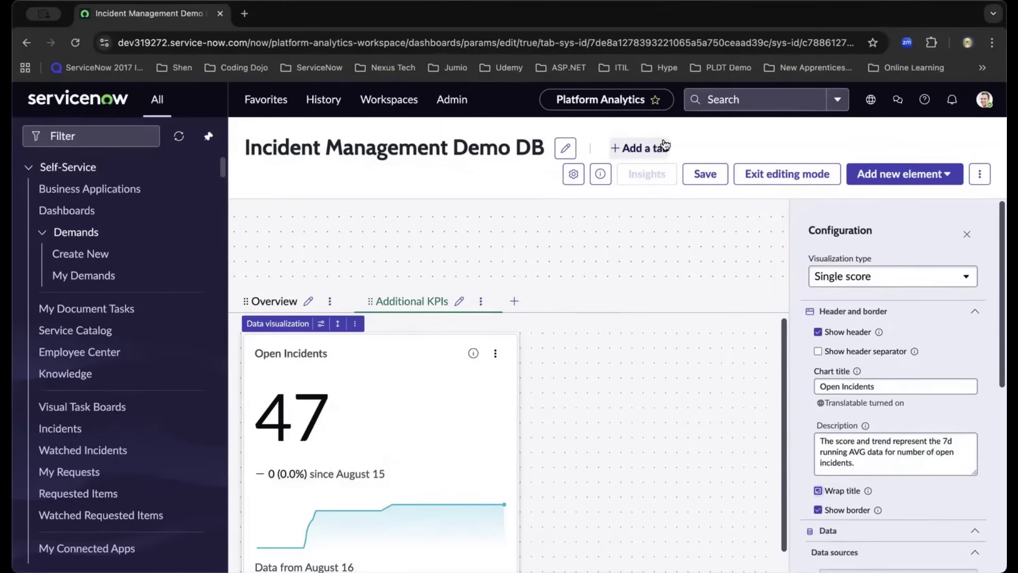
{"action": "left_click", "coordinate": [696, 175]}
Enable Show metric label under Additional settings so '7D Running Average' appears above 47, and save.
{"action": "scroll", "coordinate": [958, 480], "scroll_direction": "down", "scroll_amount": 3}
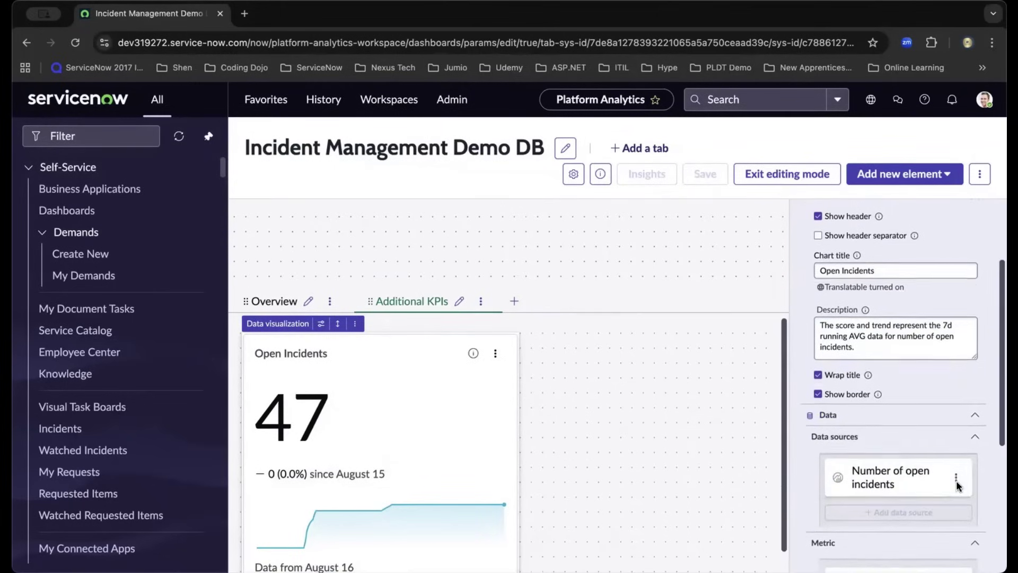
{"action": "scroll", "coordinate": [958, 485], "scroll_direction": "down", "scroll_amount": 5}
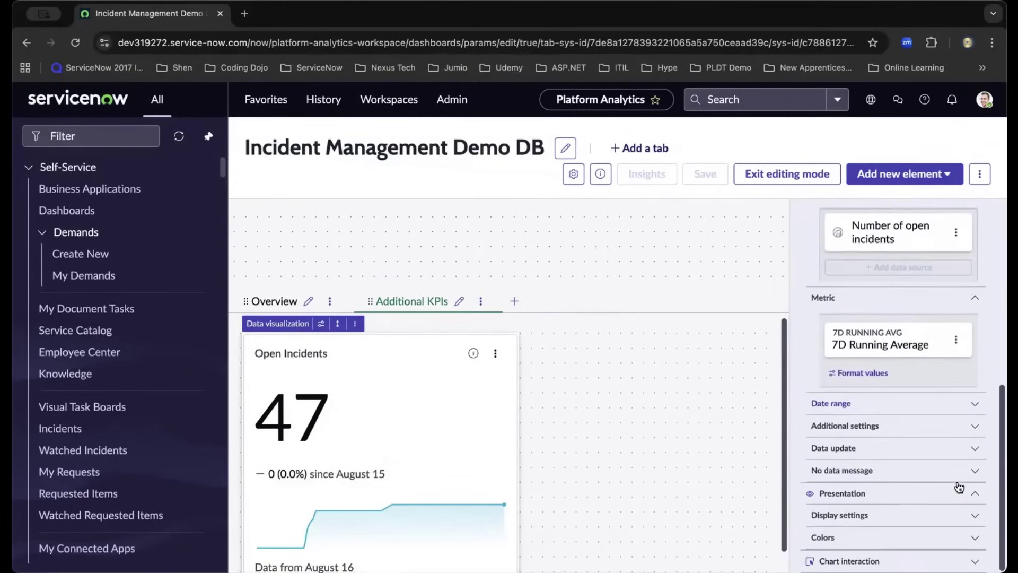
{"action": "left_click", "coordinate": [979, 423]}
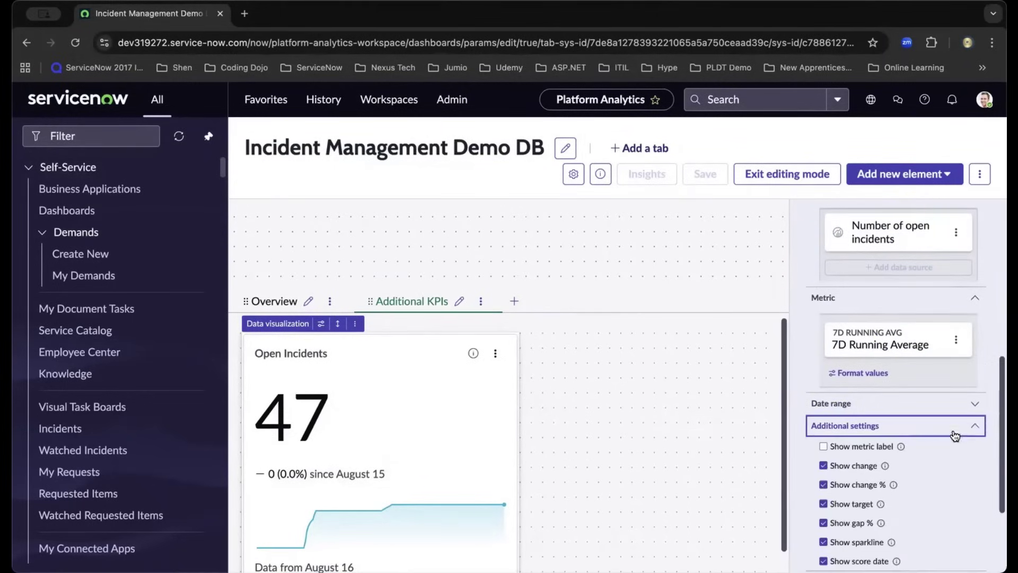
{"action": "left_click", "coordinate": [824, 446]}
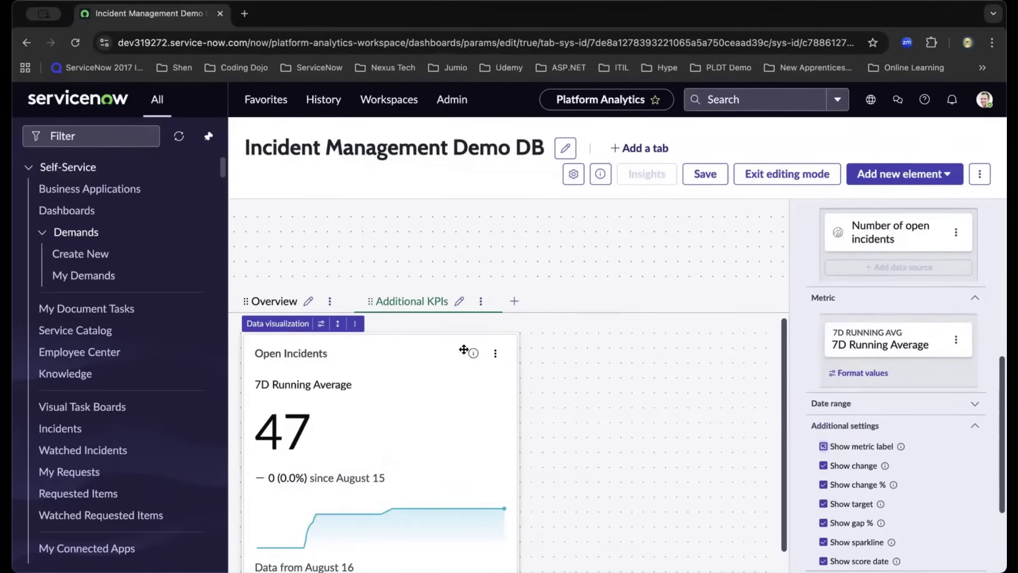
{"action": "left_click", "coordinate": [701, 179]}
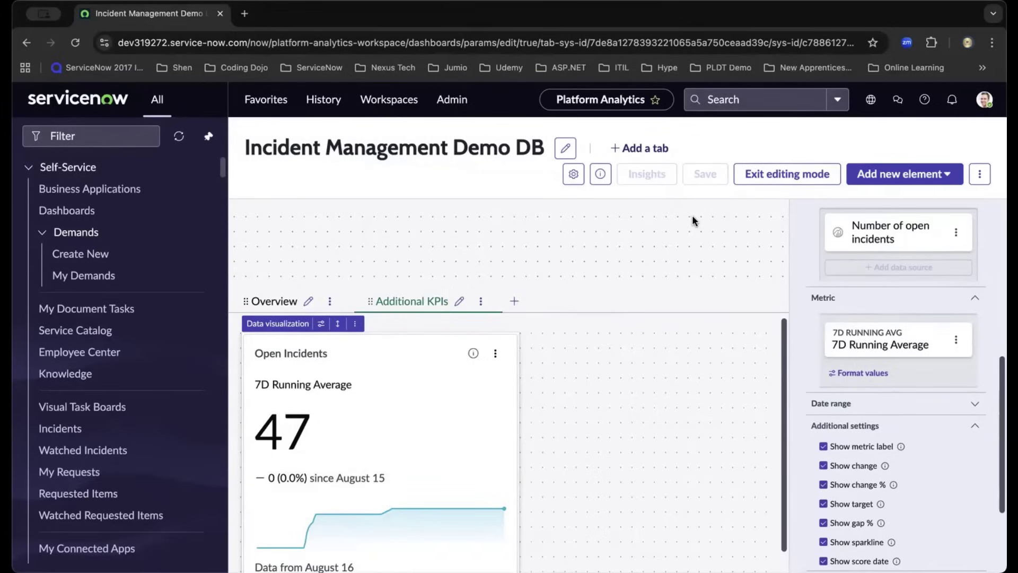
{"action": "left_click", "coordinate": [758, 178]}
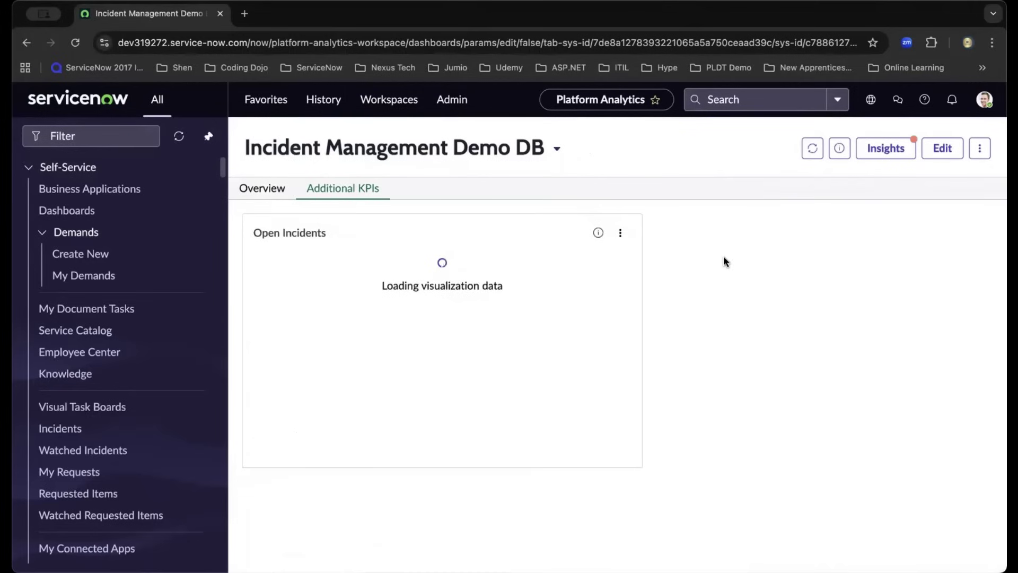